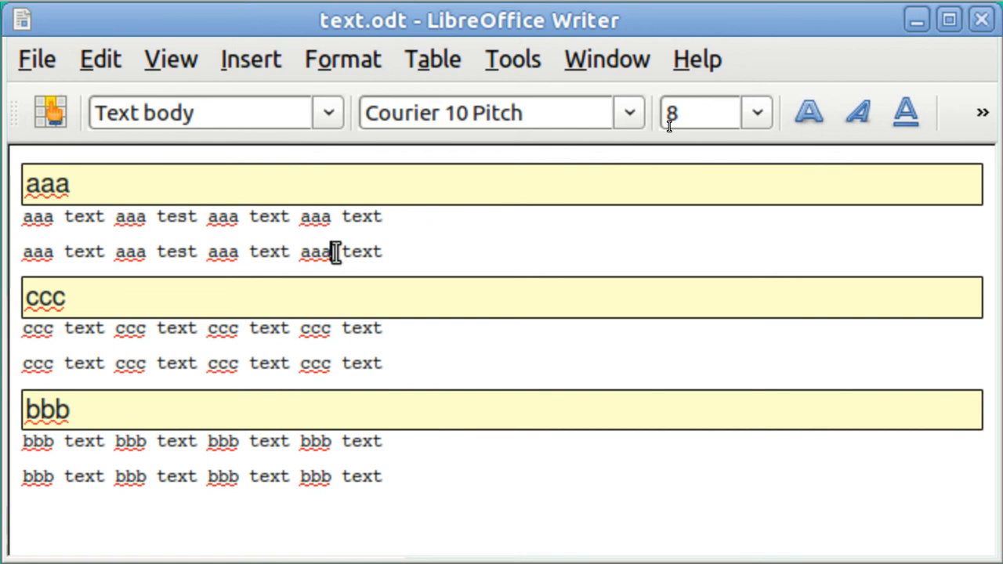
Step: Display the Navigator window with the document's headings beside the text
key("F5")
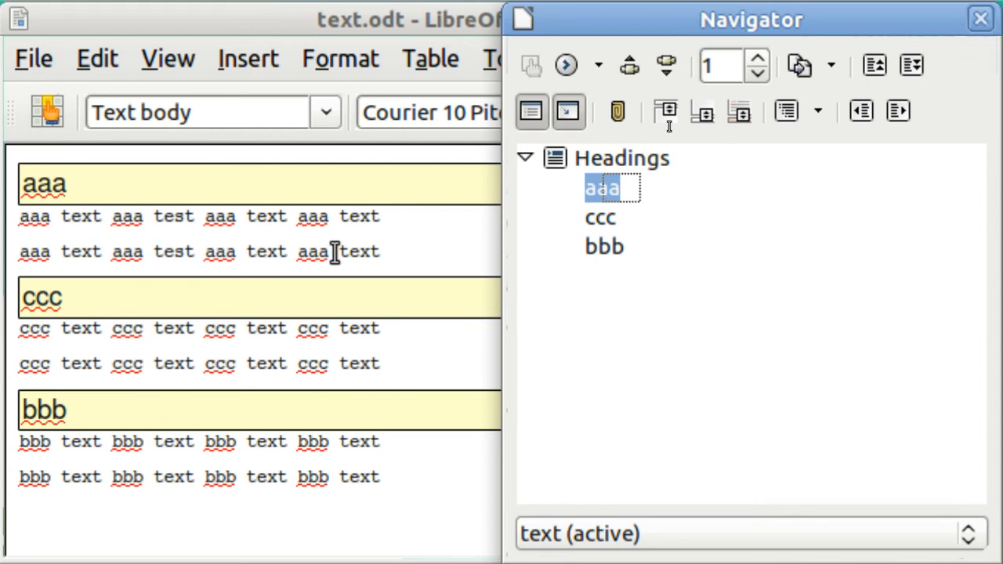
left_click(168, 62)
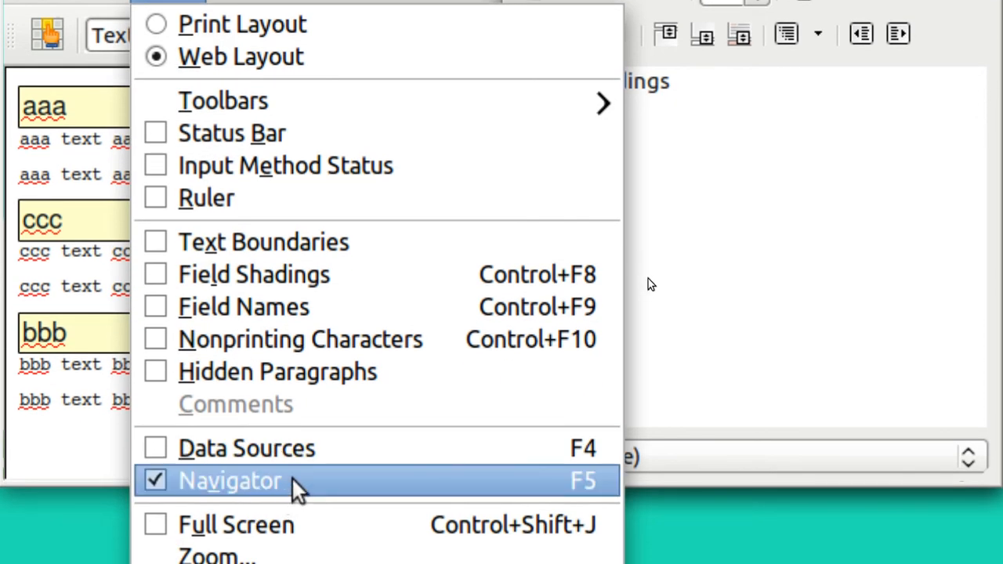
left_click(296, 484)
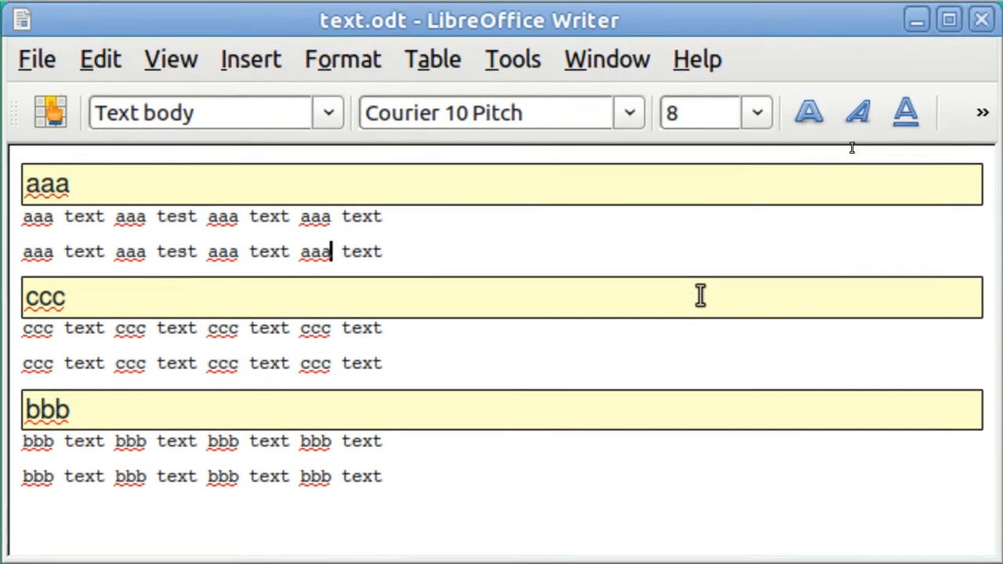
key("F5")
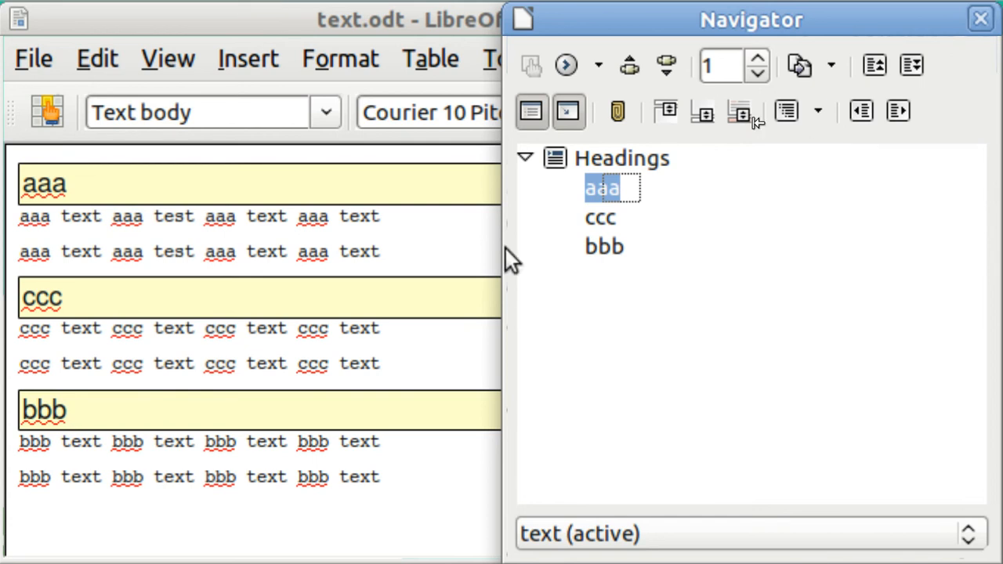
Step: Check the paragraph styles of the aaa heading, the text beneath it and the ccc heading
left_click(329, 251)
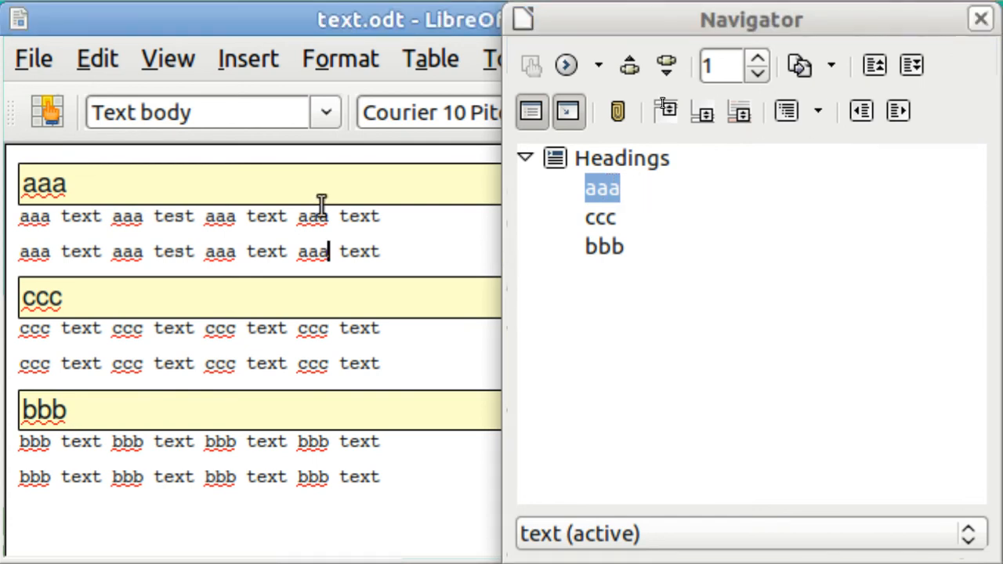
left_click(251, 185)
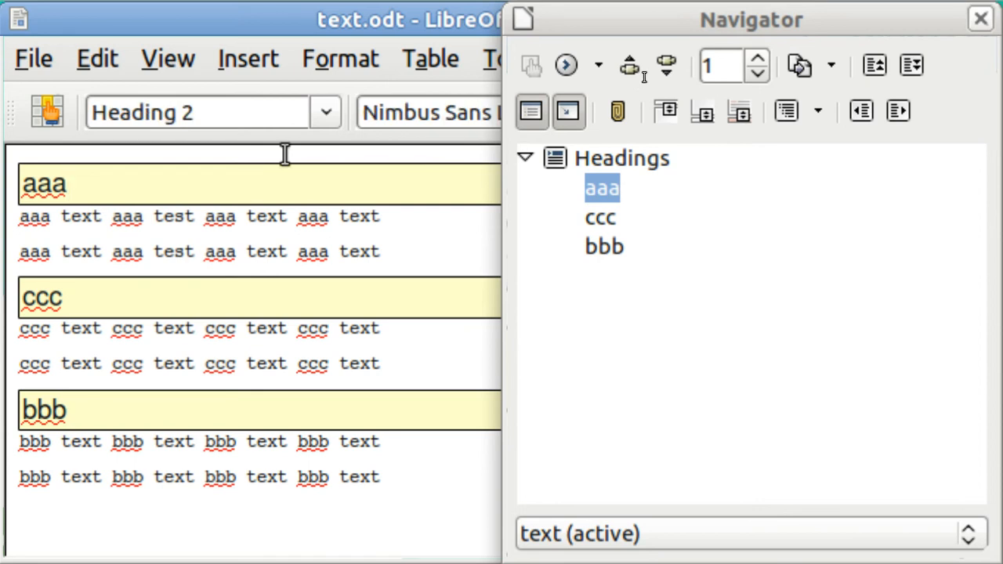
left_click(330, 112)
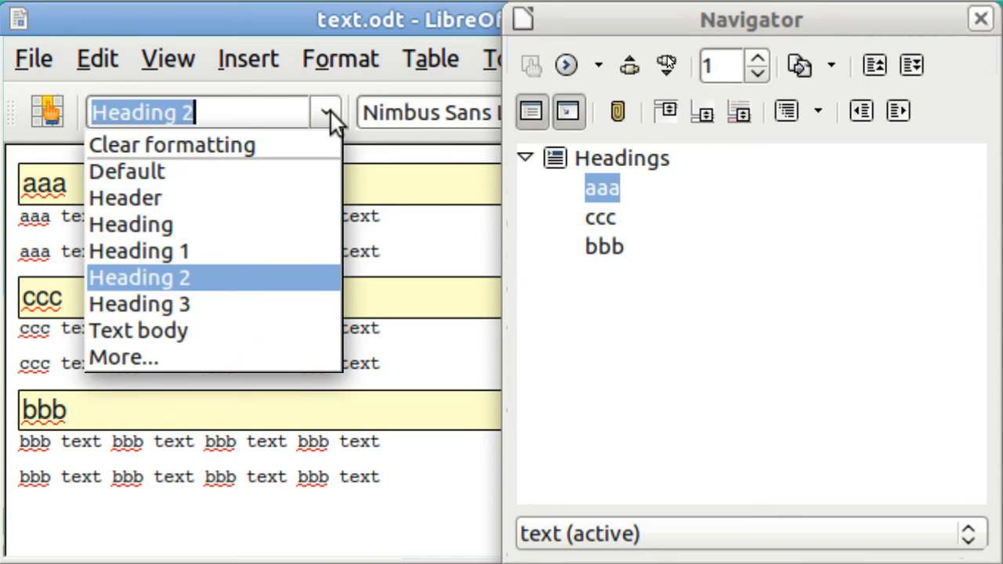
left_click(331, 110)
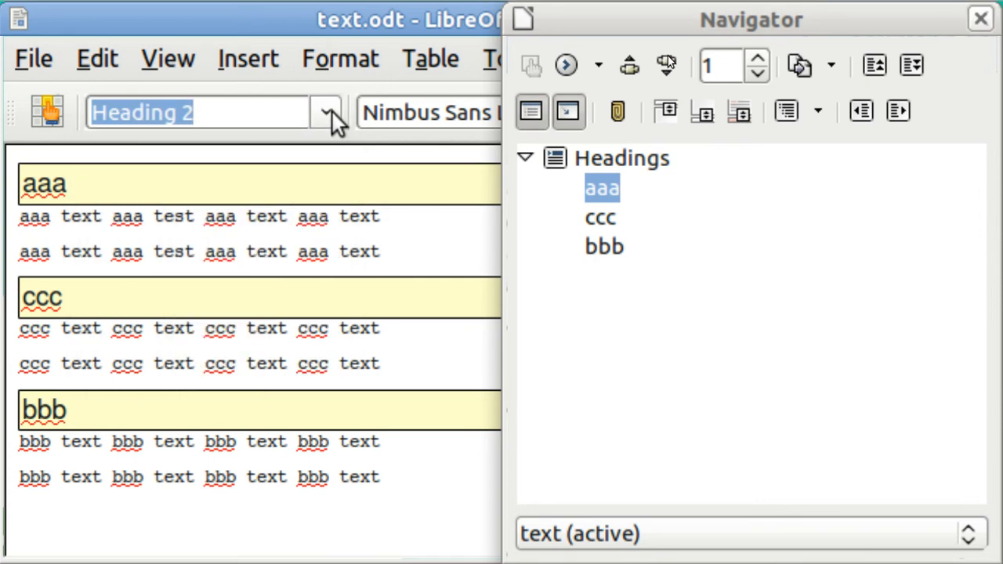
left_click(244, 186)
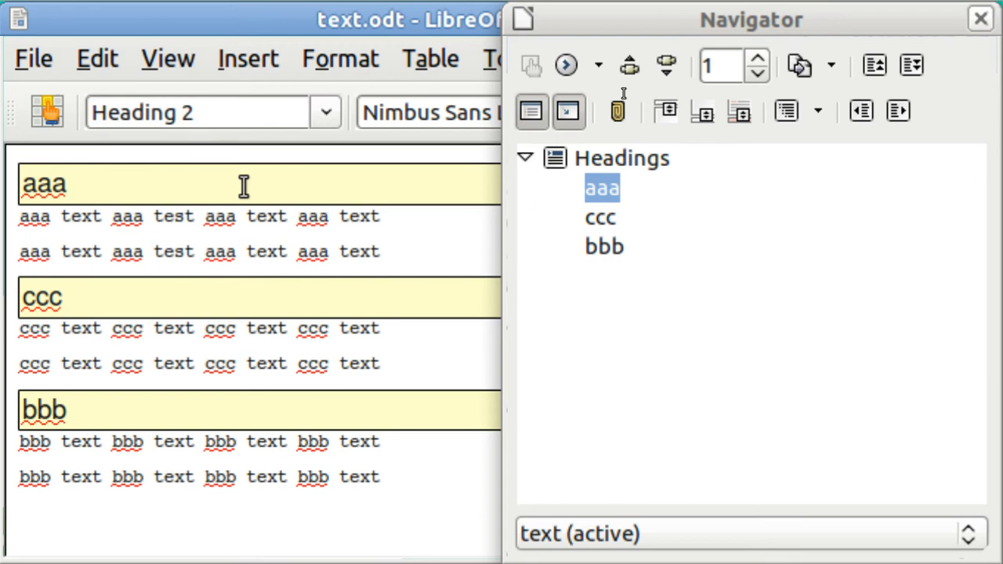
key("Down")
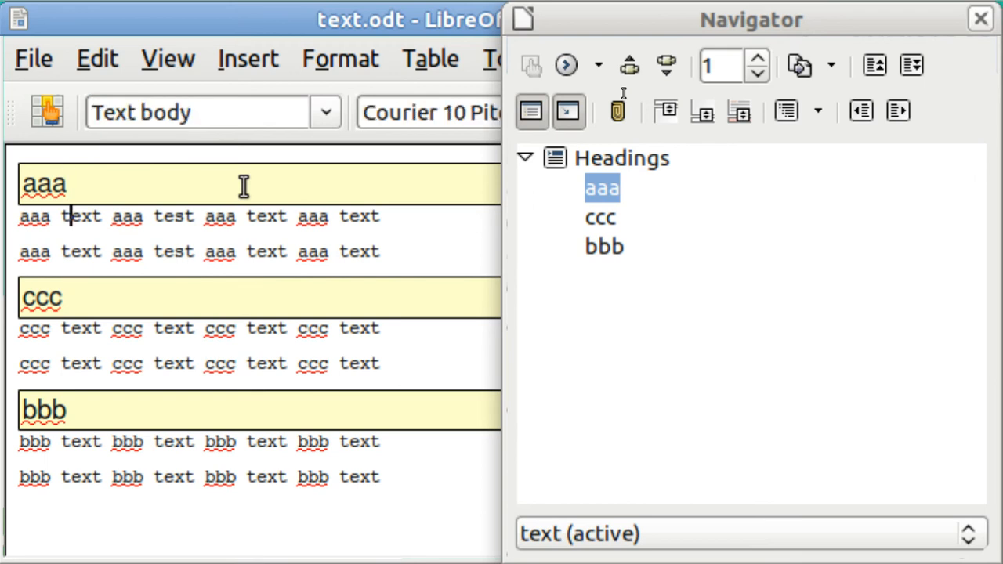
key("Down")
key("Down")
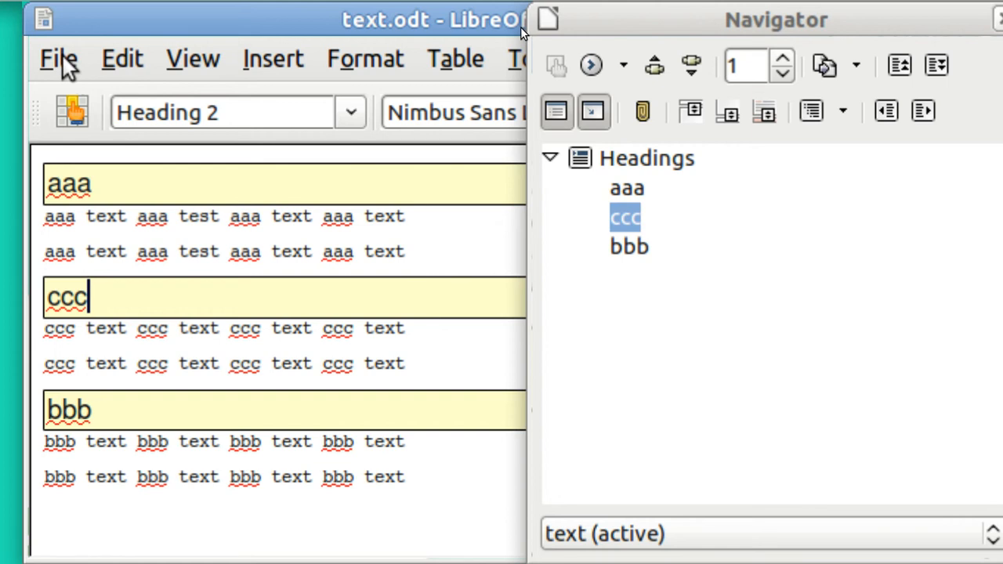
Step: Look over the My Templates list in the dialog for saving a template, and leave it without saving
left_click(60, 61)
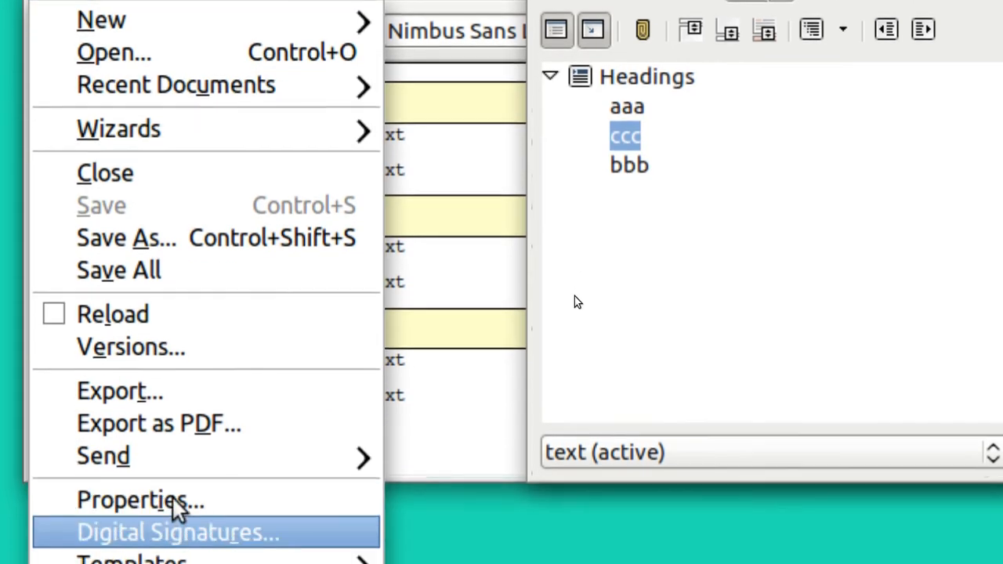
mouse_move(174, 559)
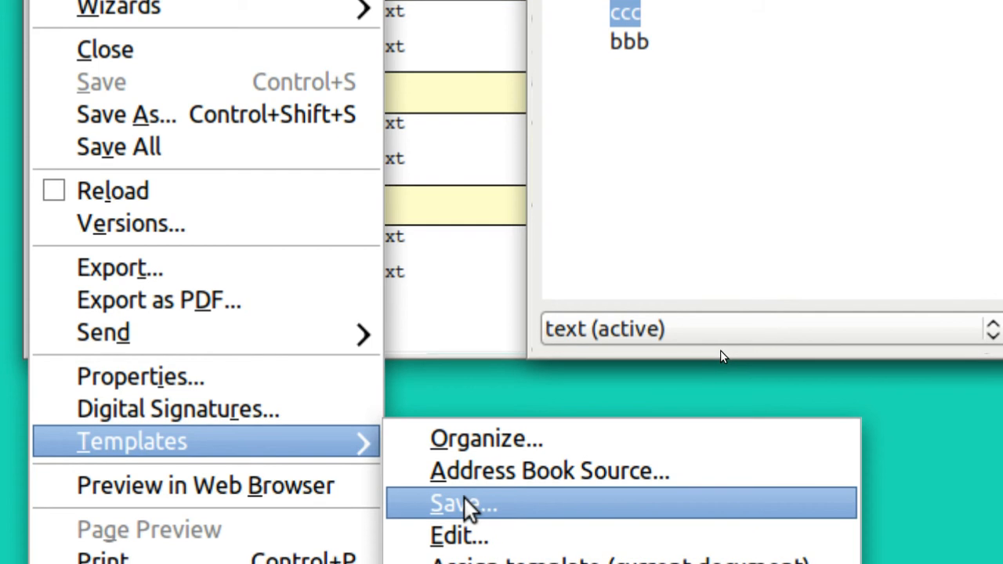
left_click(467, 508)
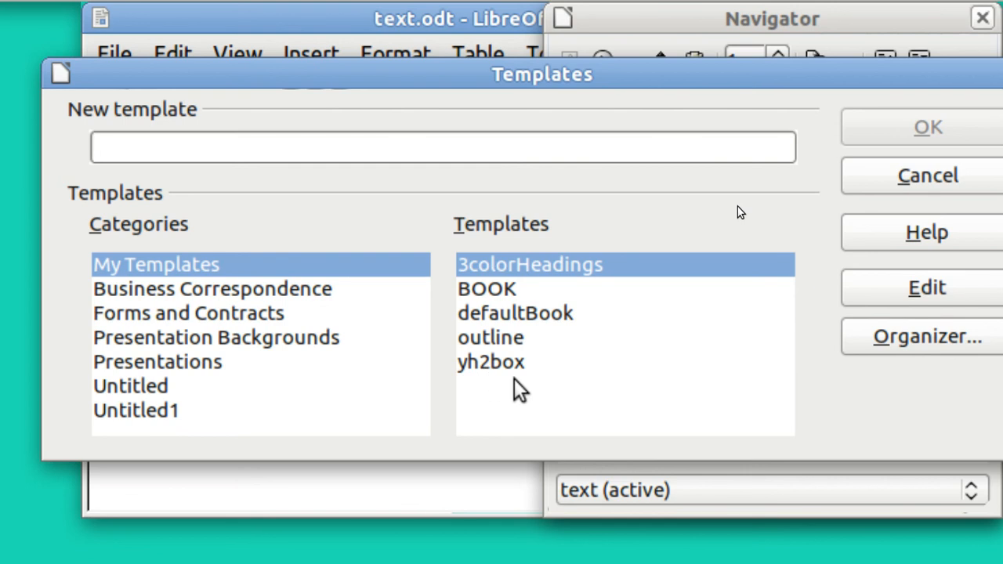
left_click(917, 182)
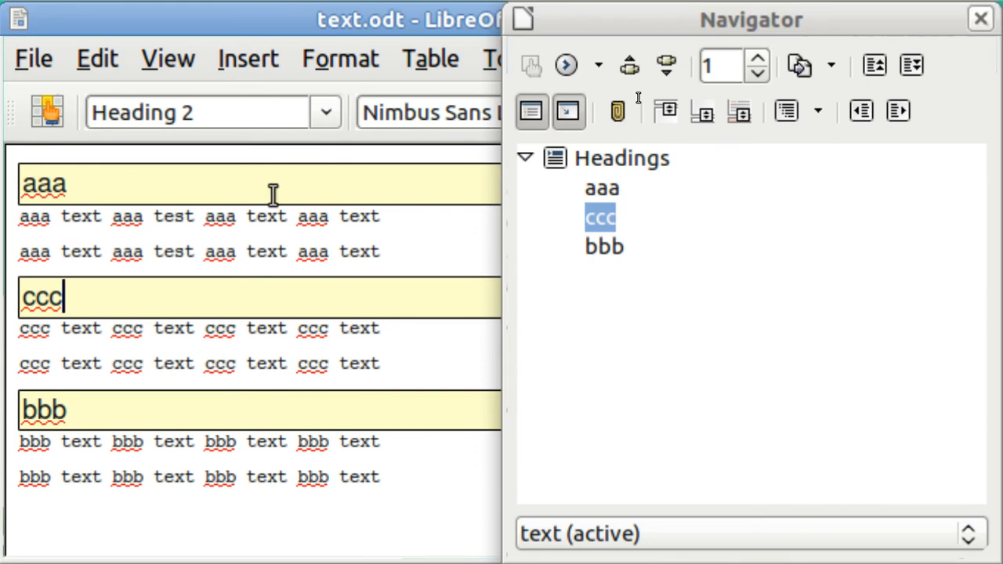
Step: Assign the outline.ott template to the current document
left_click(47, 58)
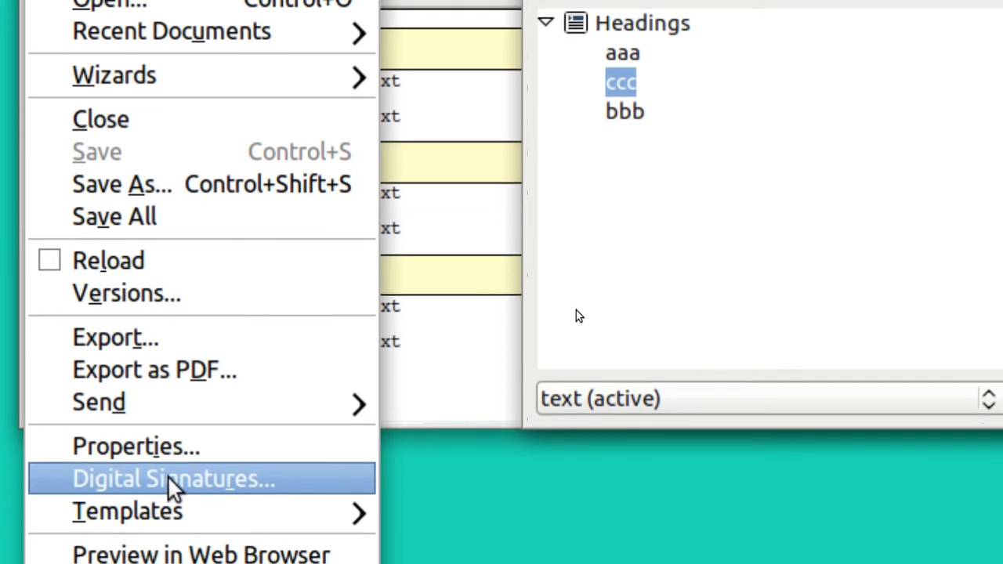
mouse_move(172, 542)
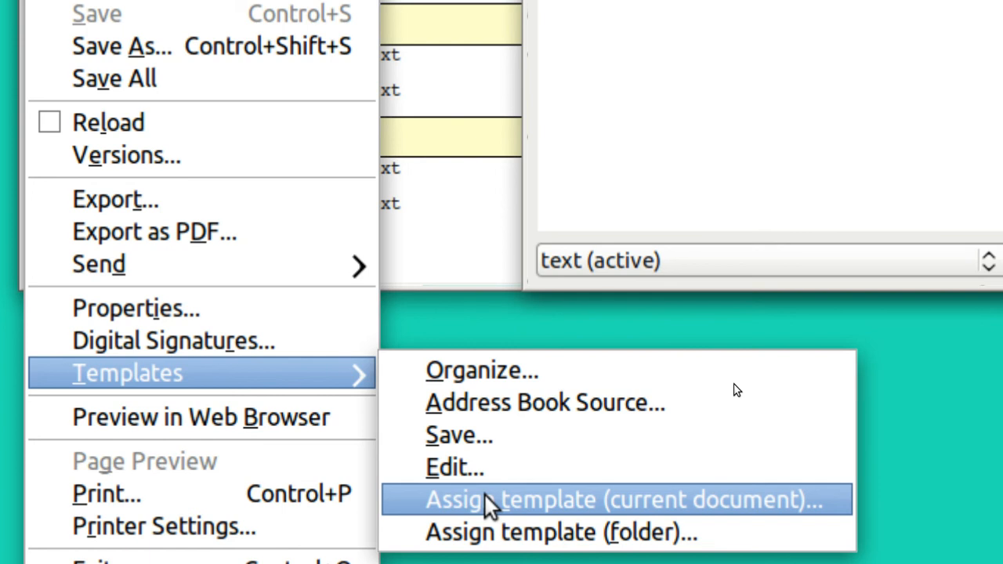
left_click(490, 505)
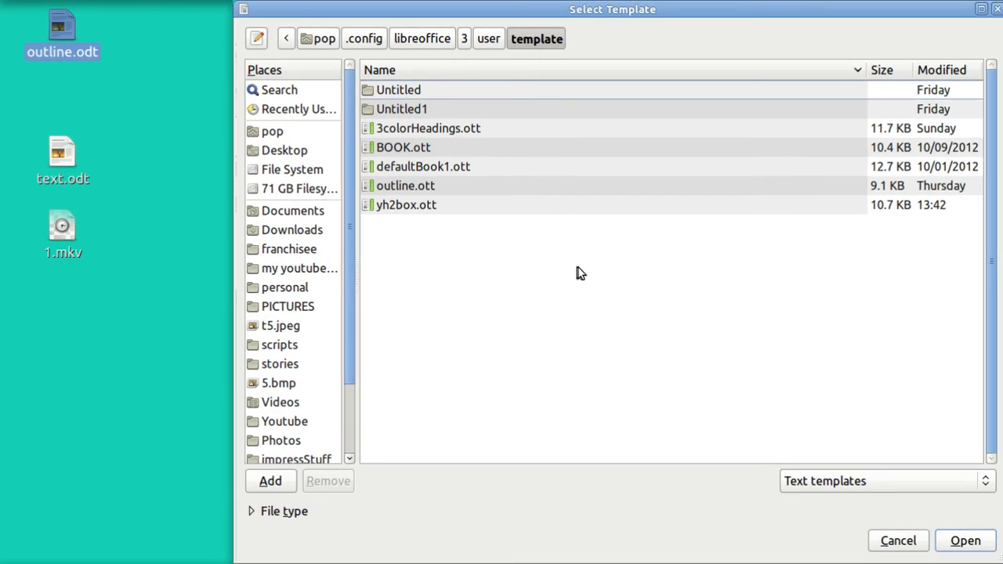
left_click(417, 191)
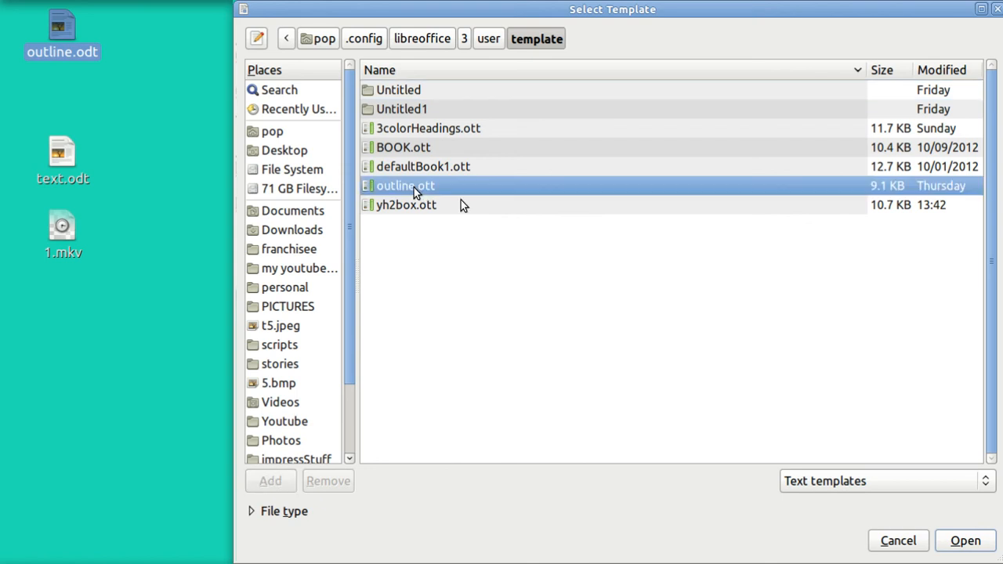
left_click(972, 543)
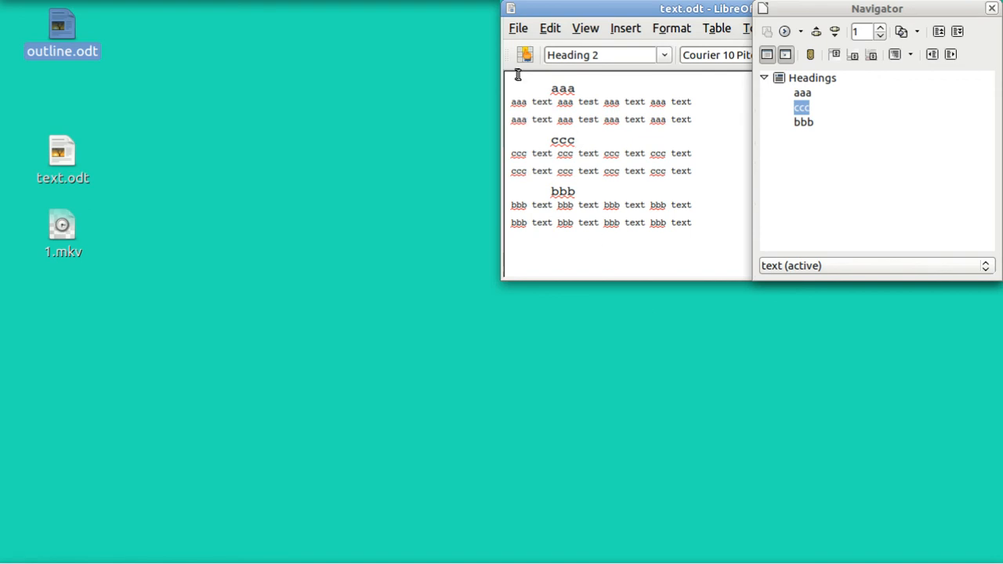
Step: Assign the yh2box.ott template to the current document
left_click(518, 30)
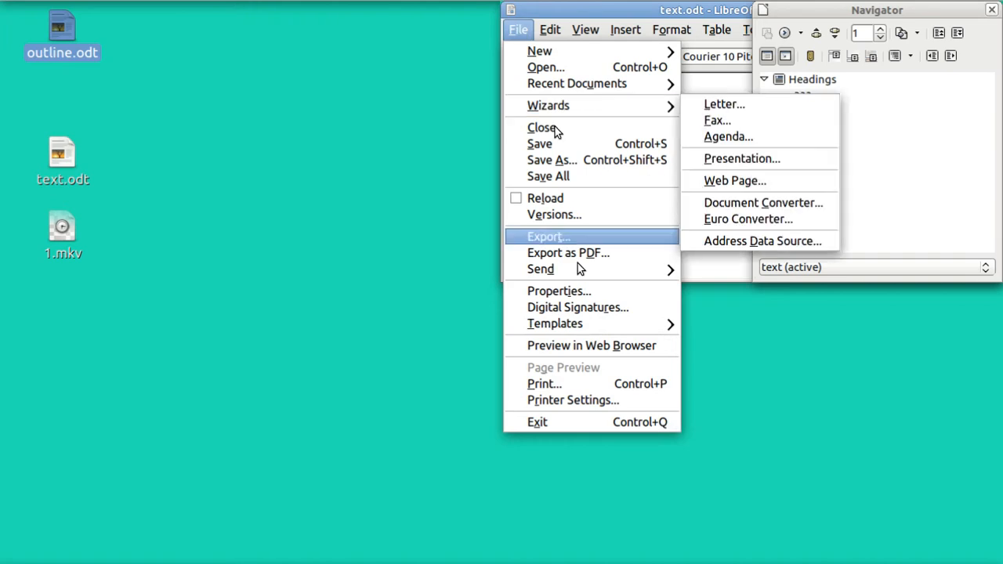
mouse_move(588, 324)
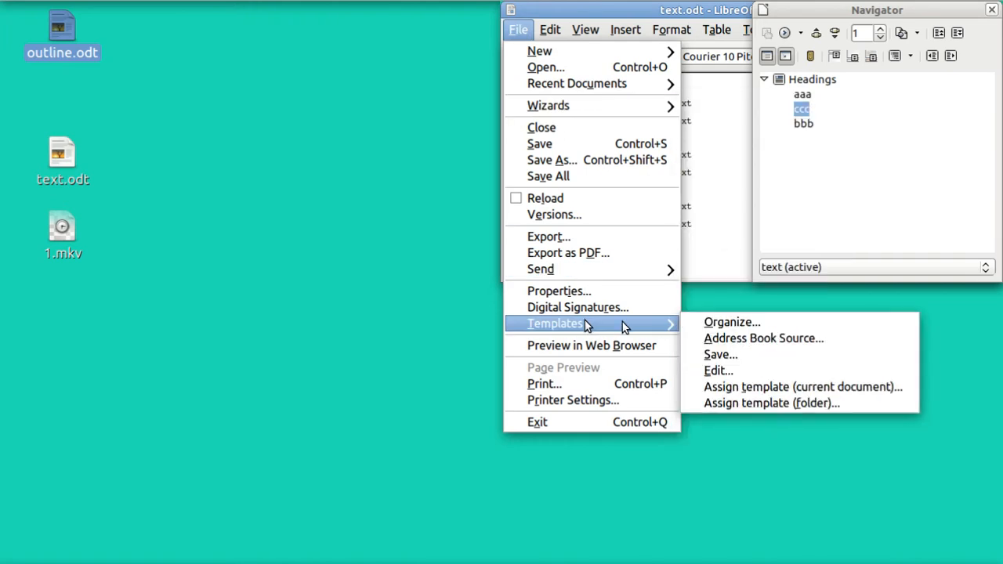
left_click(721, 386)
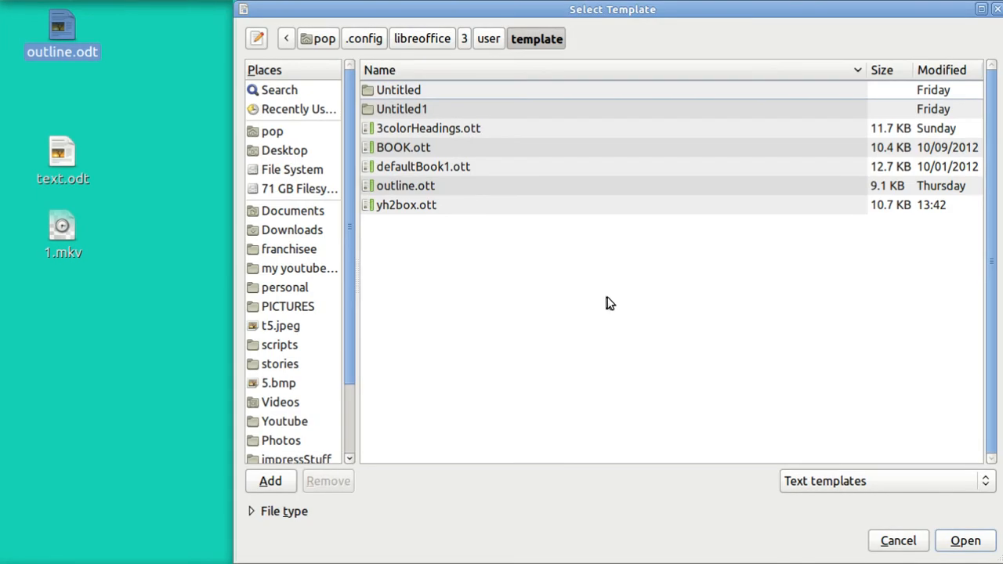
left_click(429, 203)
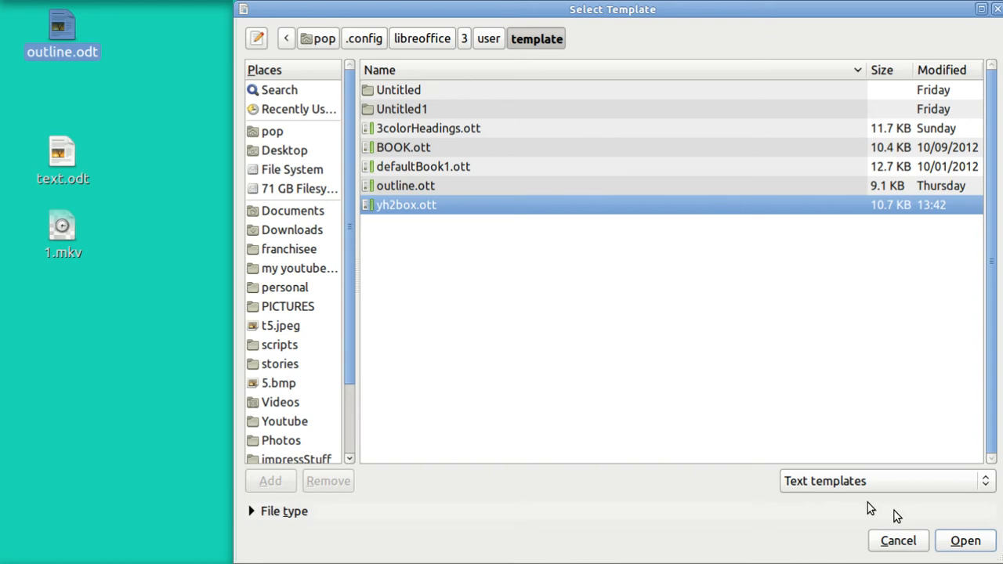
left_click(970, 542)
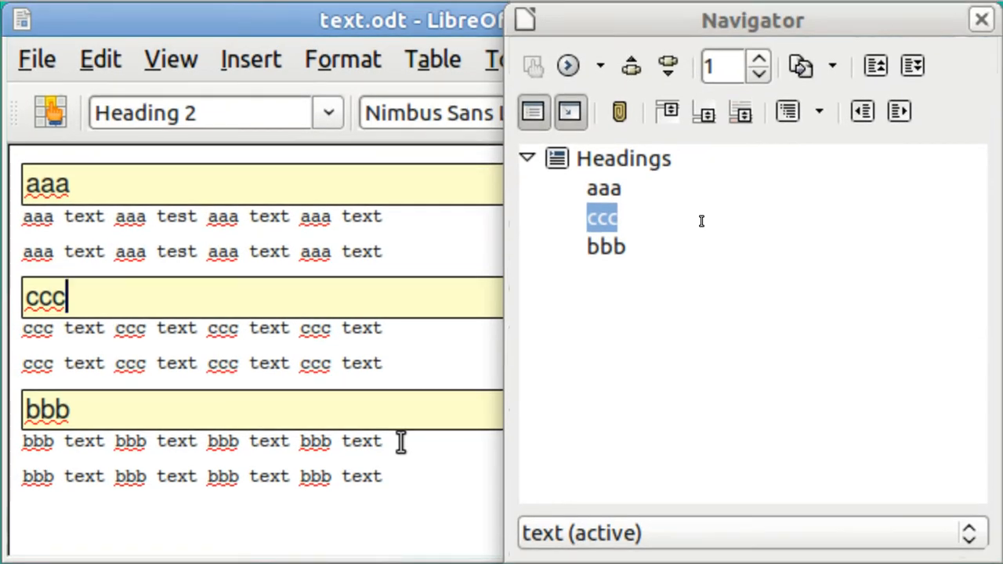
Step: Select the bbb heading together with both text lines beneath it and delete the selection
left_click(812, 189)
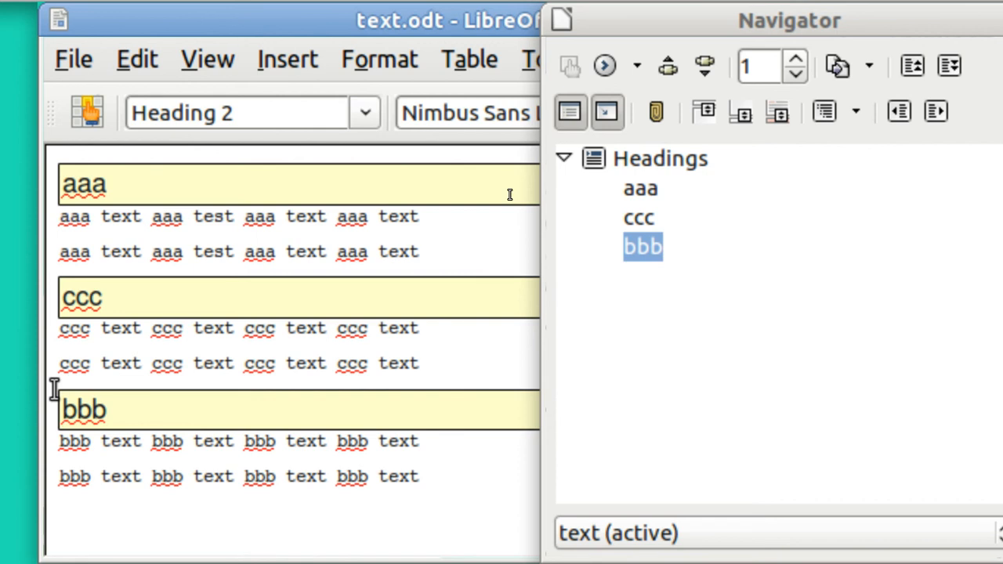
key("shift+Down")
key("shift+Down")
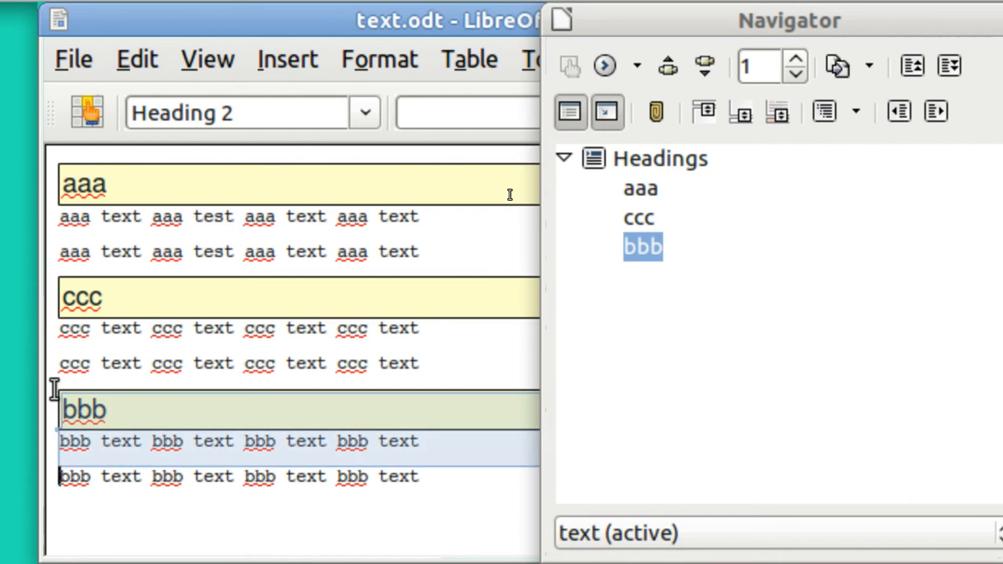
key("shift+Right")
key("shift+Right")
key("shift+Right")
key("shift+Right")
key("shift+Right")
key("shift+Right")
key("shift+Right")
key("shift+Right")
key("shift+Right")
key("shift+Right")
key("shift+Right")
key("shift+Right")
key("shift+Right")
key("shift+Right")
key("shift+Right")
key("shift+Right")
key("shift+Right")
key("shift+Right")
key("shift+Right")
key("shift+Right")
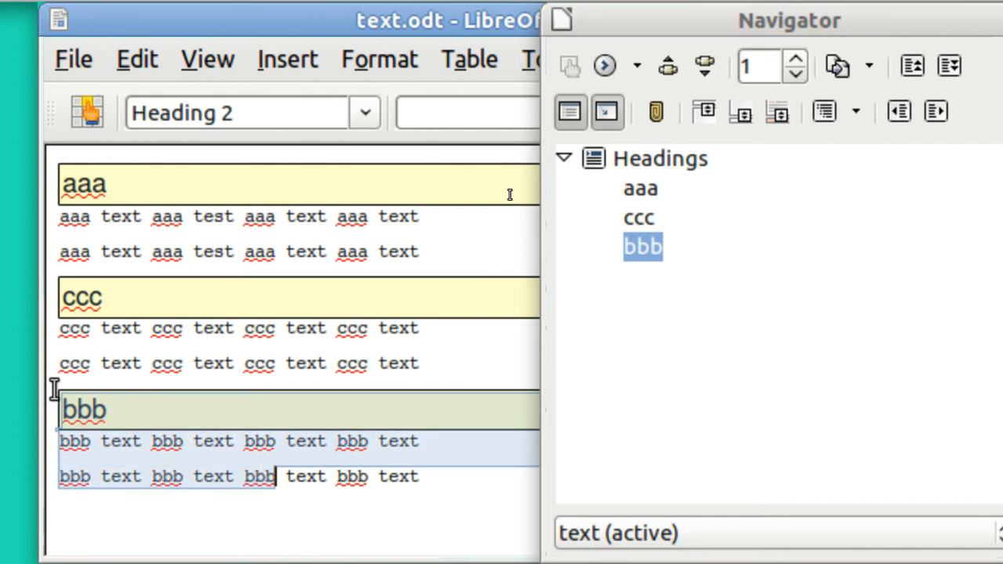
key("shift+End")
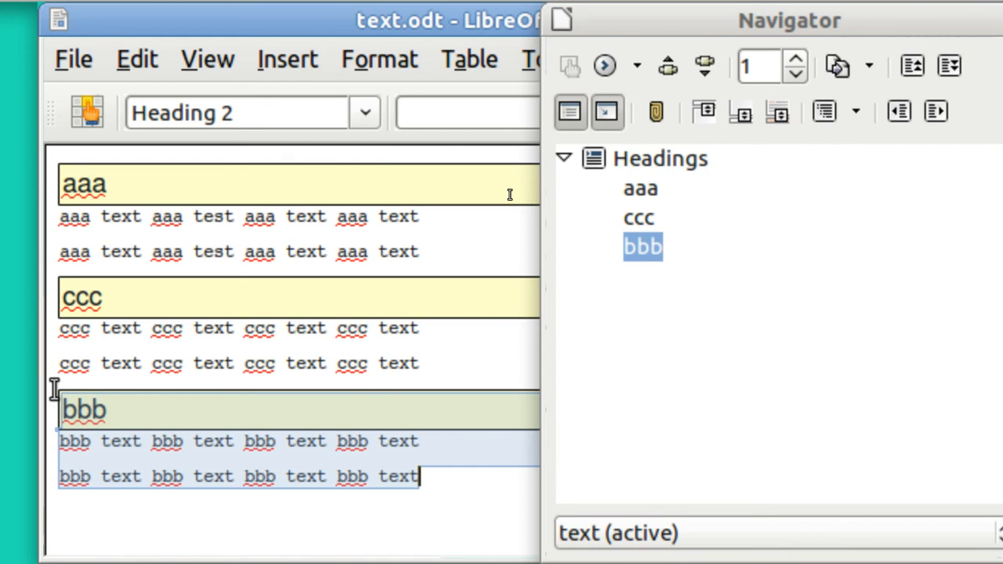
key("Delete")
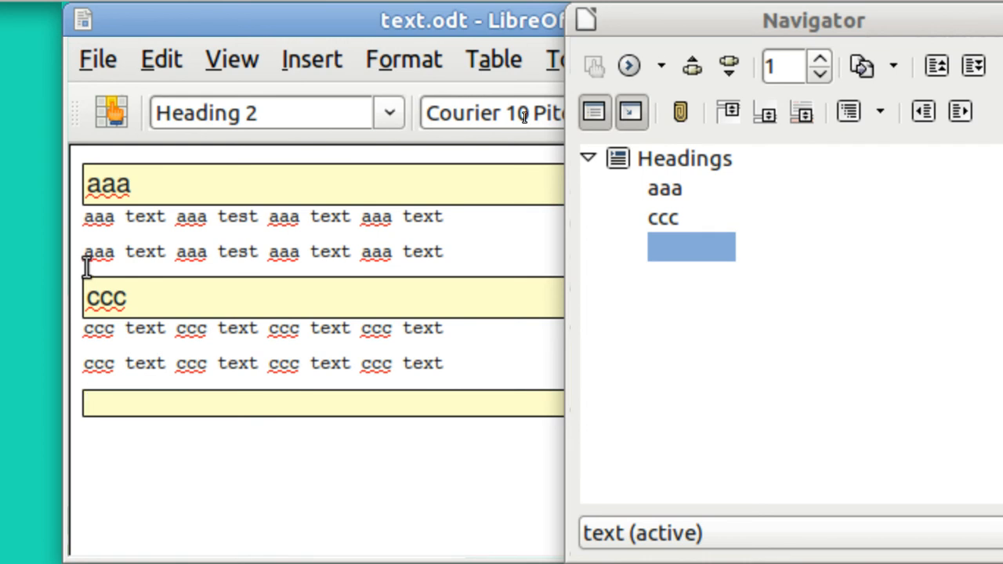
Step: Undo the deletion of the bbb heading and its text
left_click(163, 60)
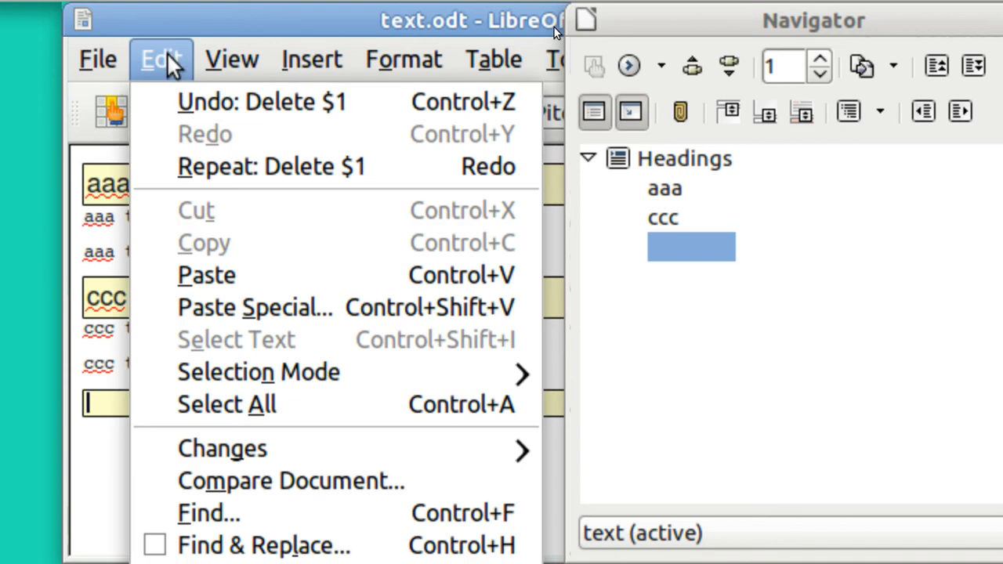
left_click(197, 98)
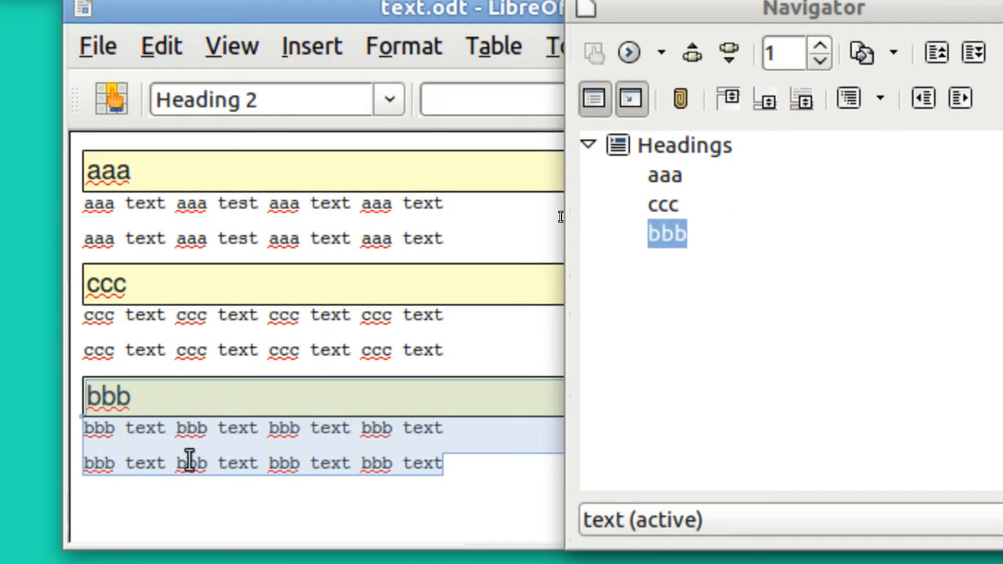
Step: Promote the bbb chapter with its text by two places so it comes before aaa
left_click(166, 395)
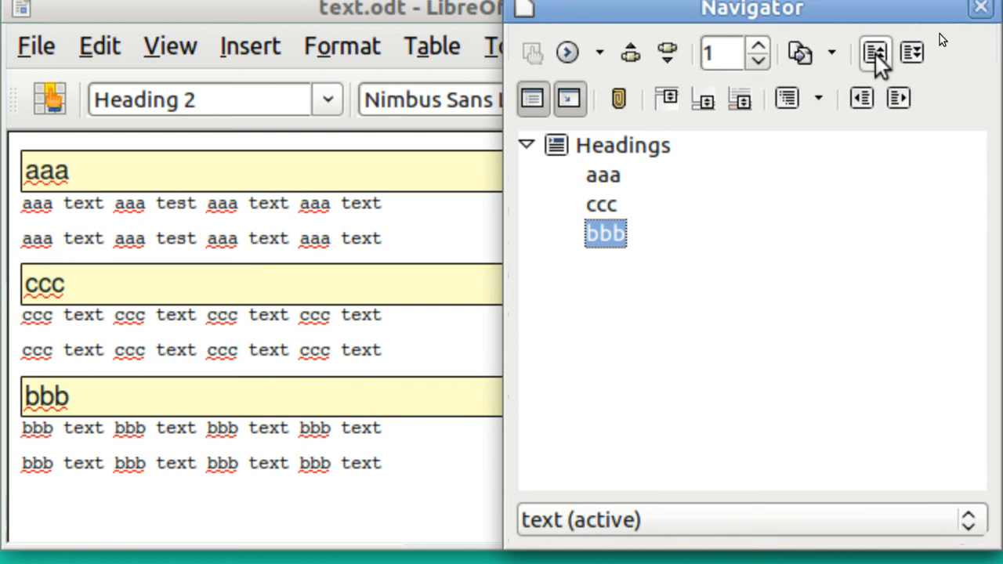
left_click(876, 53)
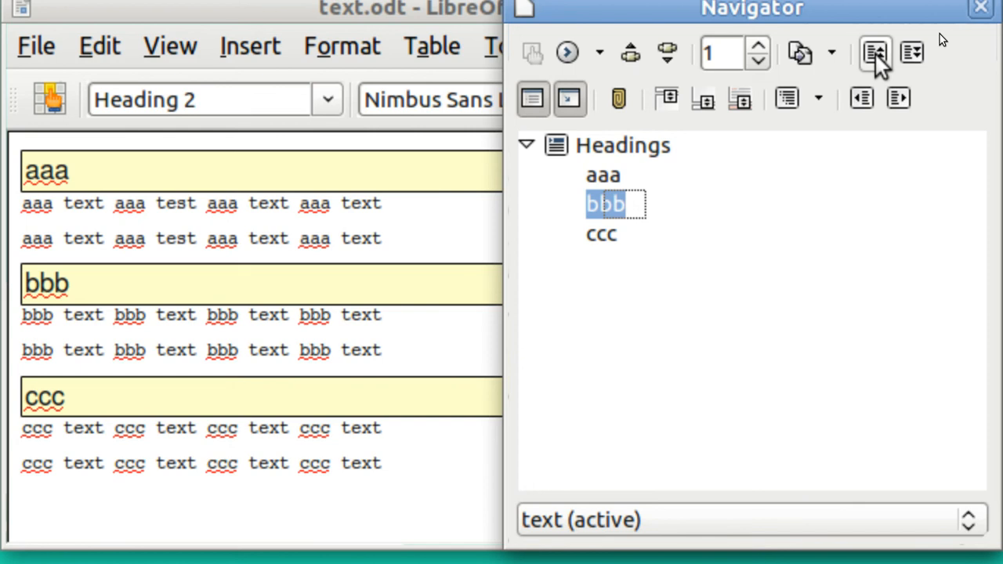
left_click(876, 55)
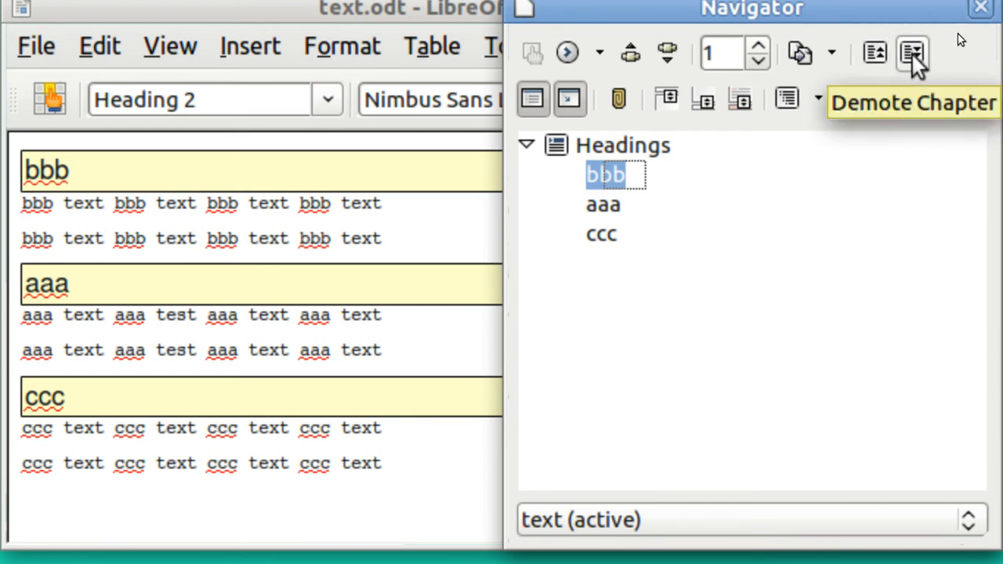
Step: Demote the bbb chapter one place so it follows aaa, and apply the Text body style to its heading
left_click(914, 54)
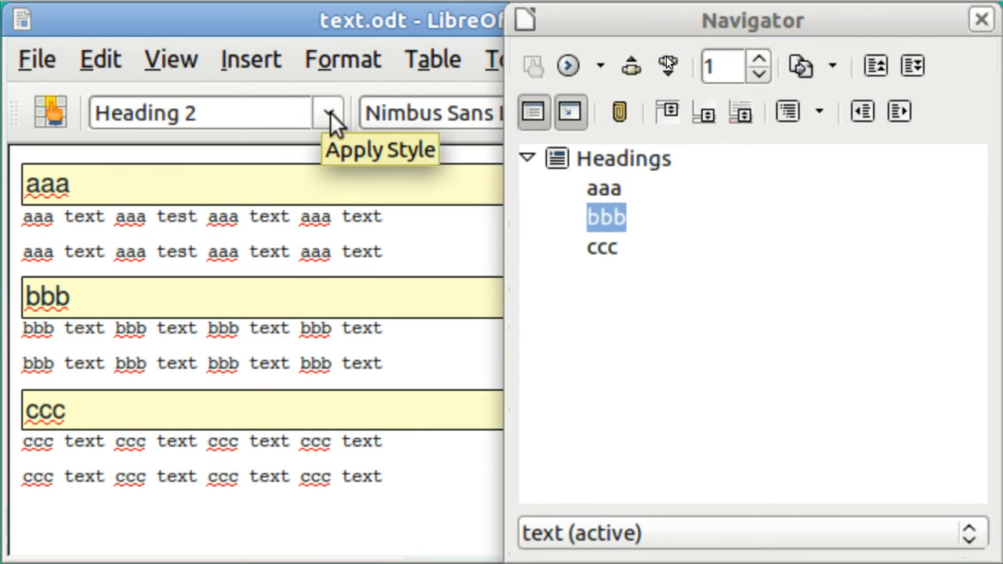
left_click(331, 113)
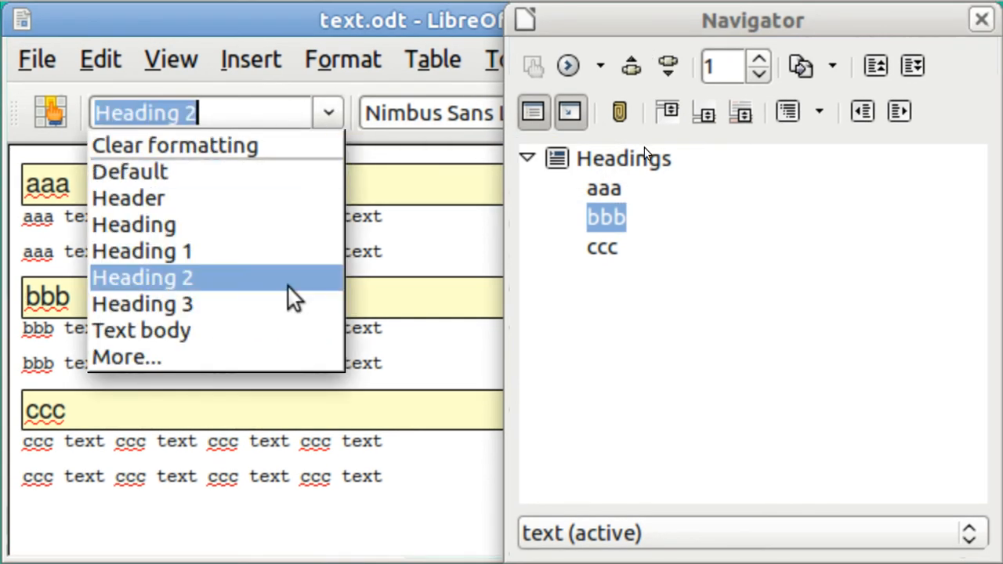
left_click(275, 331)
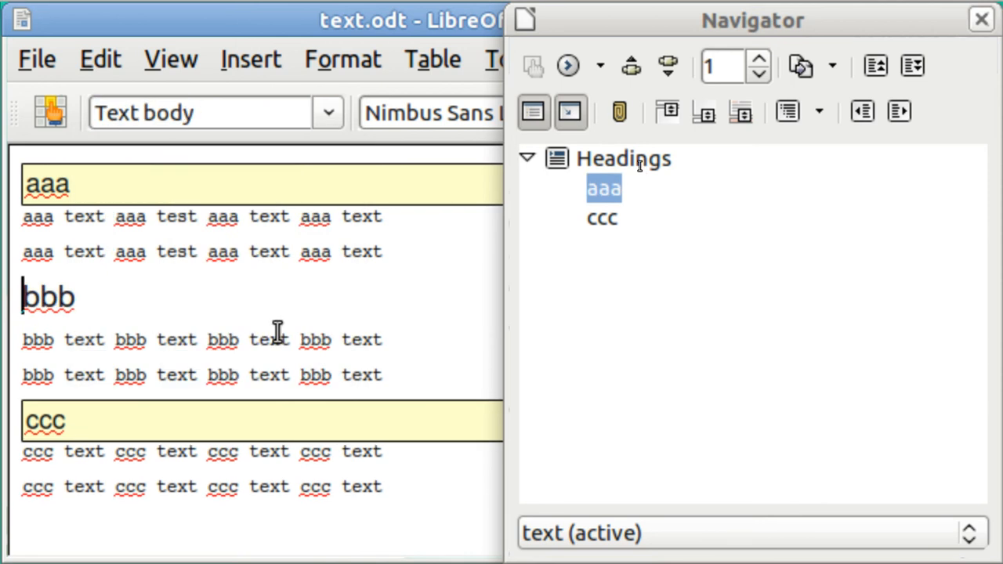
Step: Apply the Text body style to the aaa heading and the ccc heading
left_click(327, 113)
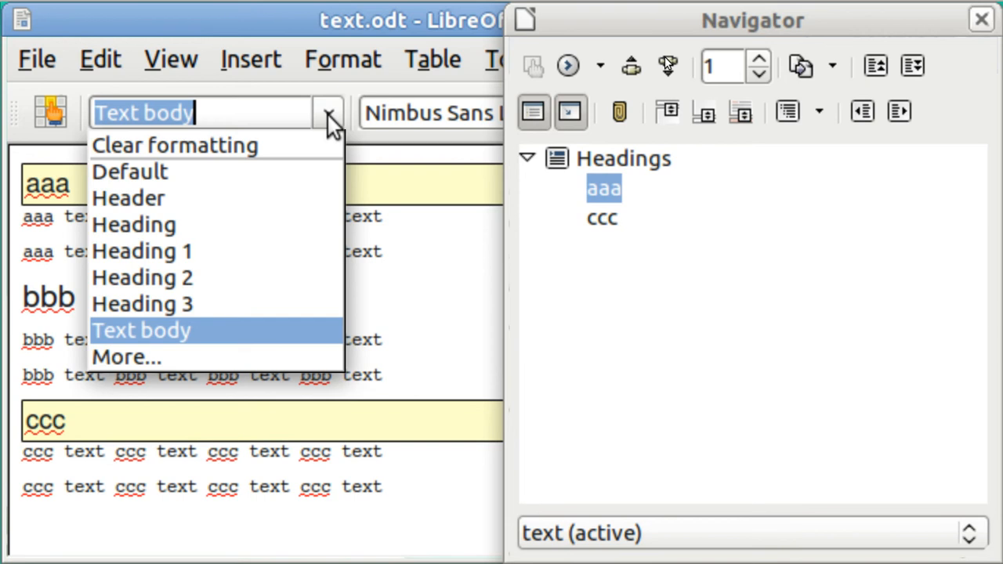
left_click(327, 113)
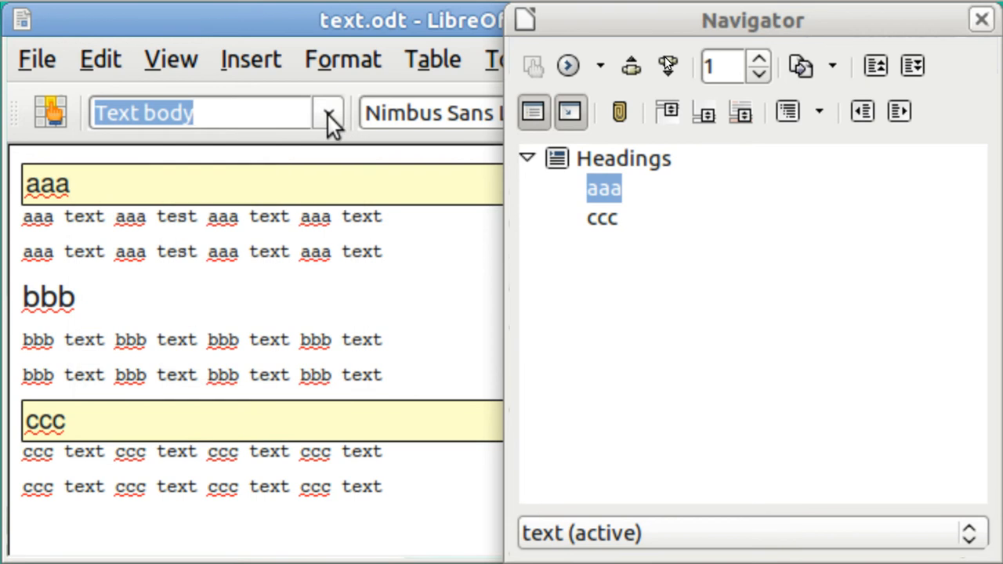
left_click(244, 182)
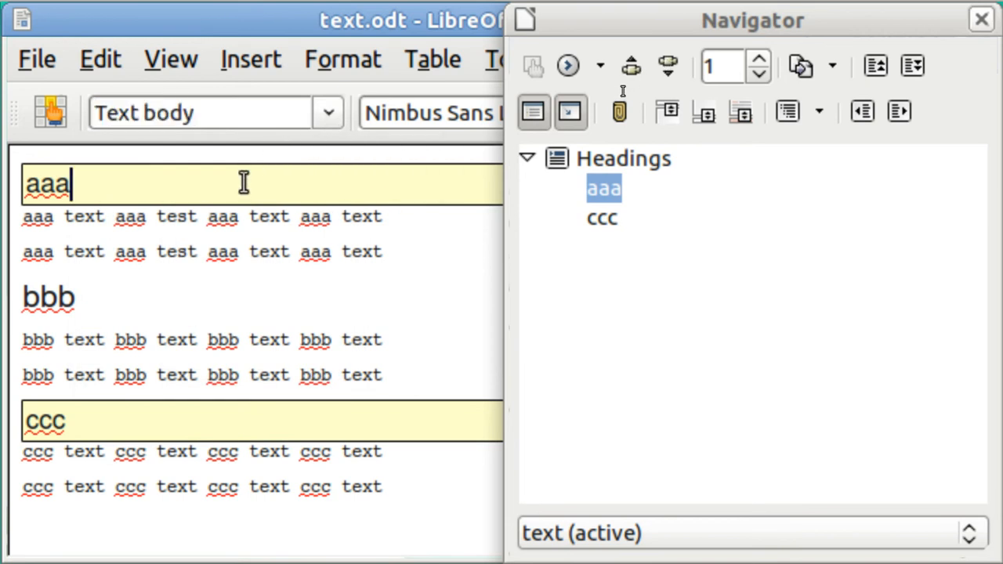
left_click(328, 115)
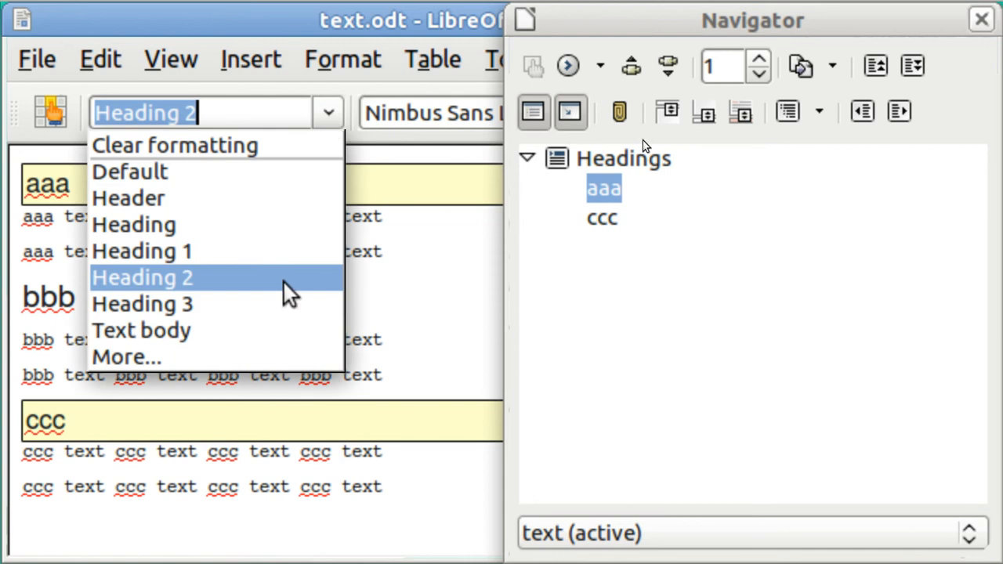
left_click(265, 333)
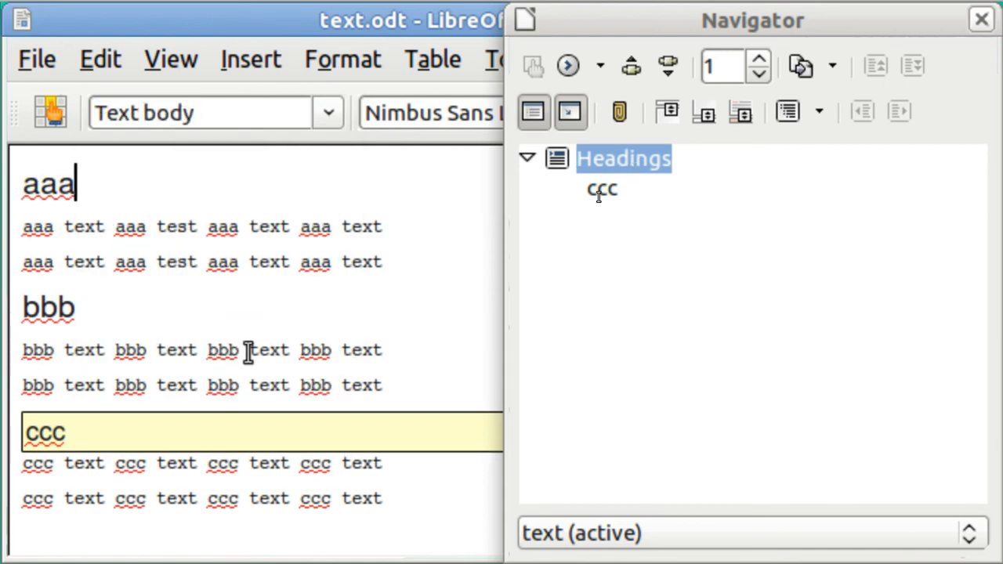
left_click(123, 434)
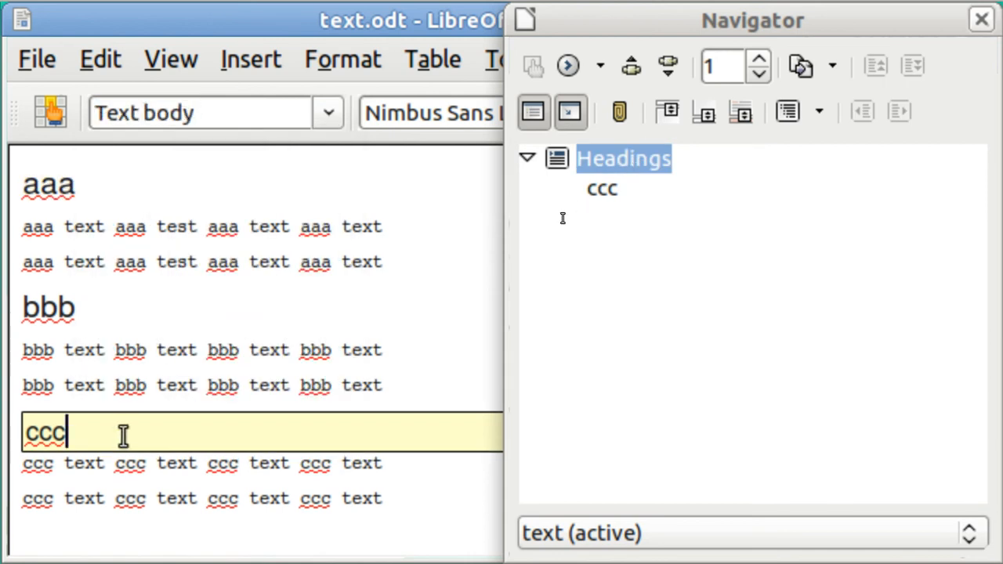
left_click(328, 114)
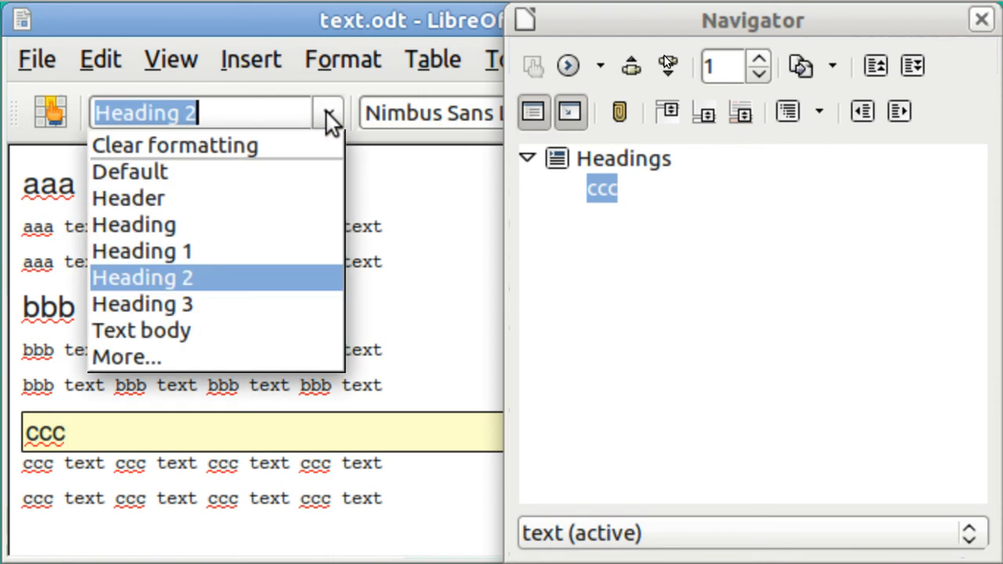
left_click(250, 336)
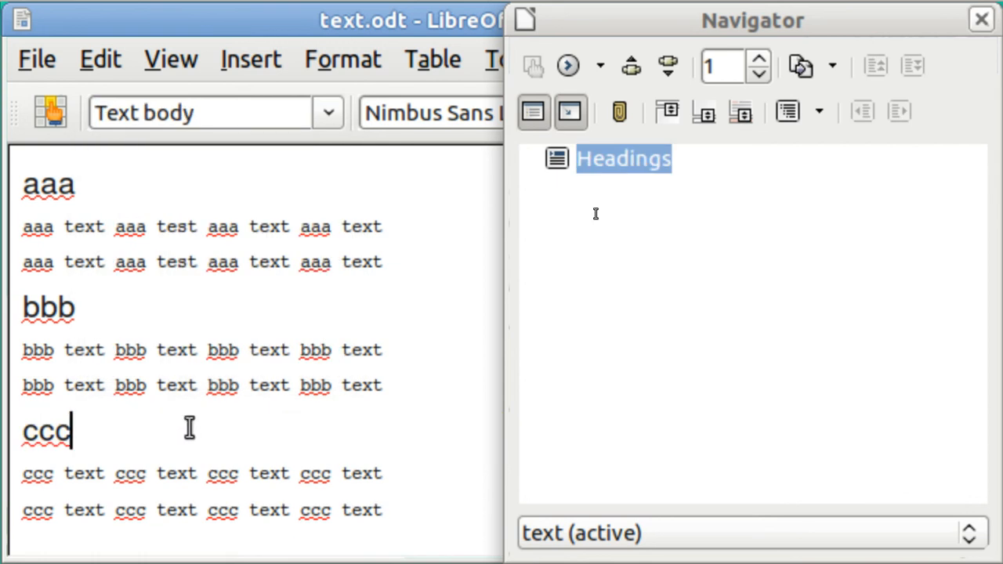
Step: Delete the ccc title line between the bbb text and the ccc text
key("BackSpace")
key("BackSpace")
key("BackSpace")
key("BackSpace")
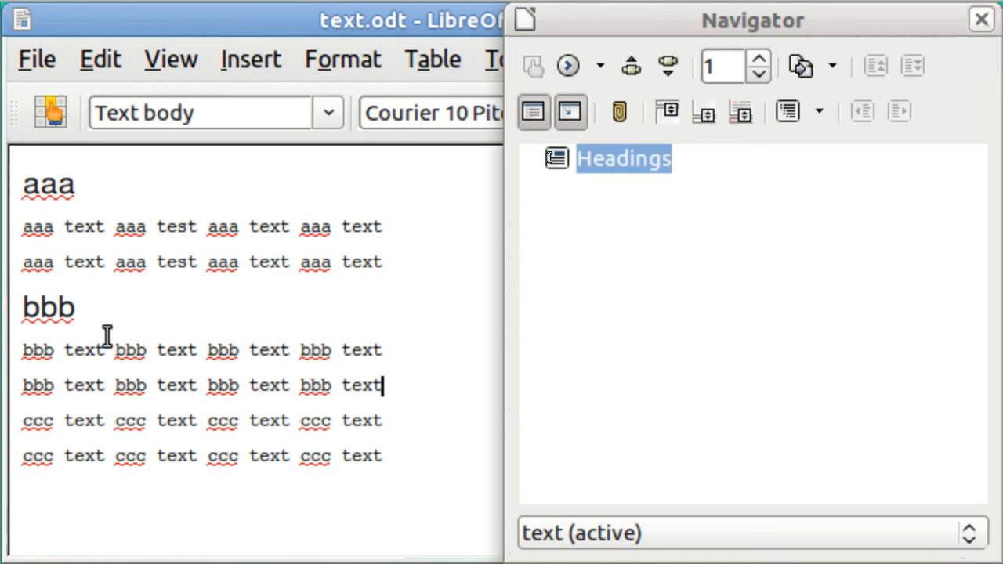
Step: Delete the bbb title line above the bbb text lines
left_click(78, 305)
key("BackSpace")
key("BackSpace")
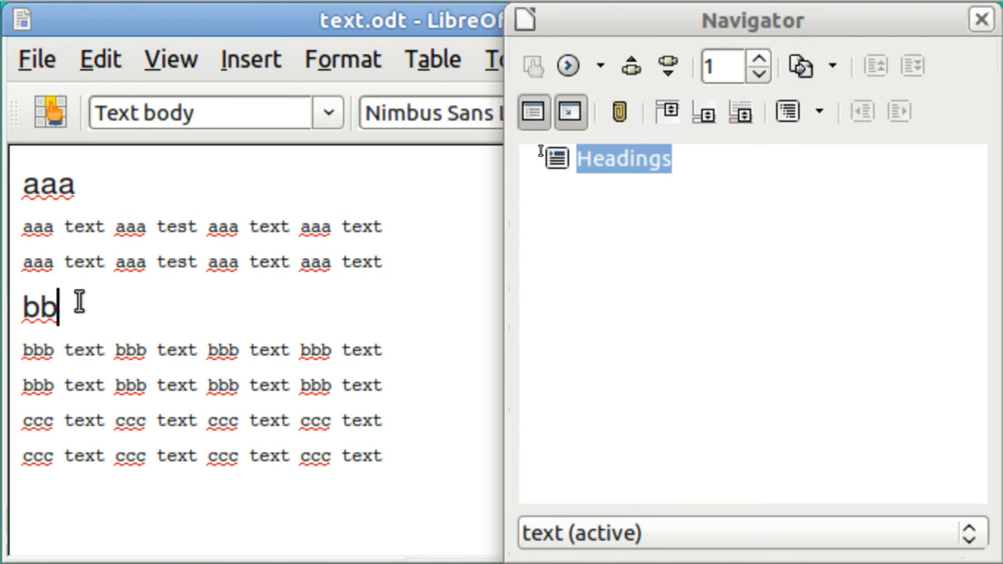
key("BackSpace")
key("BackSpace")
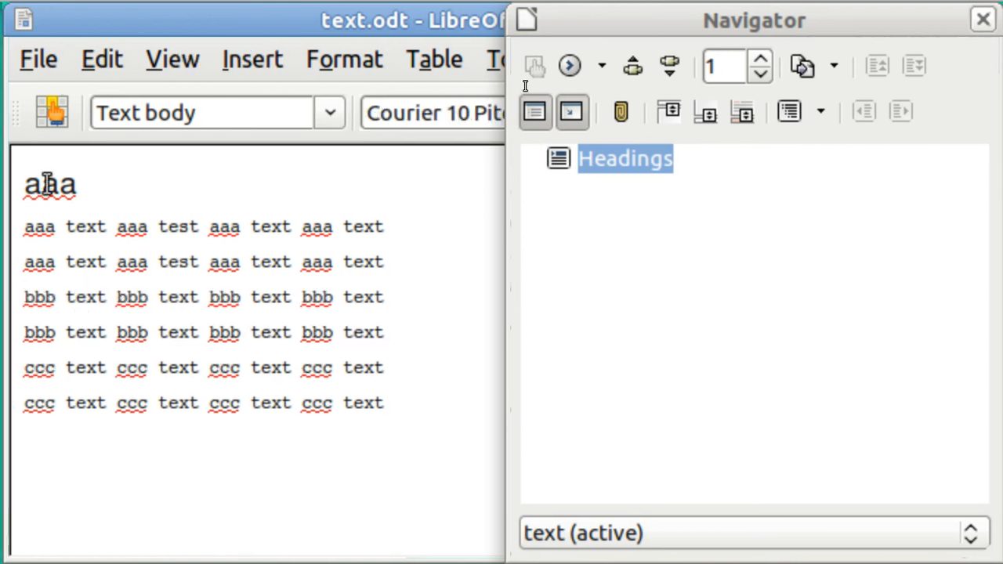
Step: Delete the aaa title and its empty line so the document starts with the aaa text
left_click(85, 184)
key("BackSpace")
key("BackSpace")
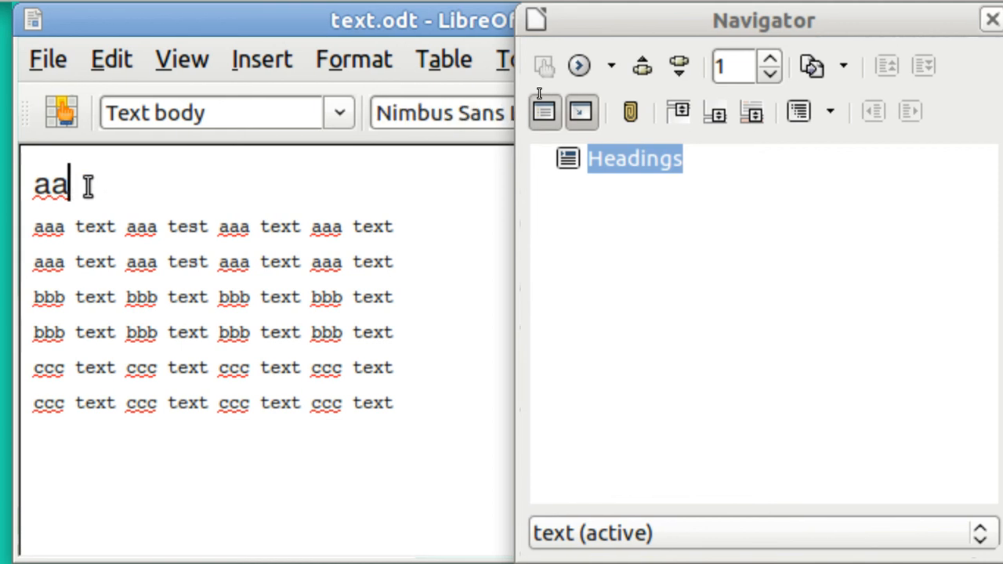
key("BackSpace")
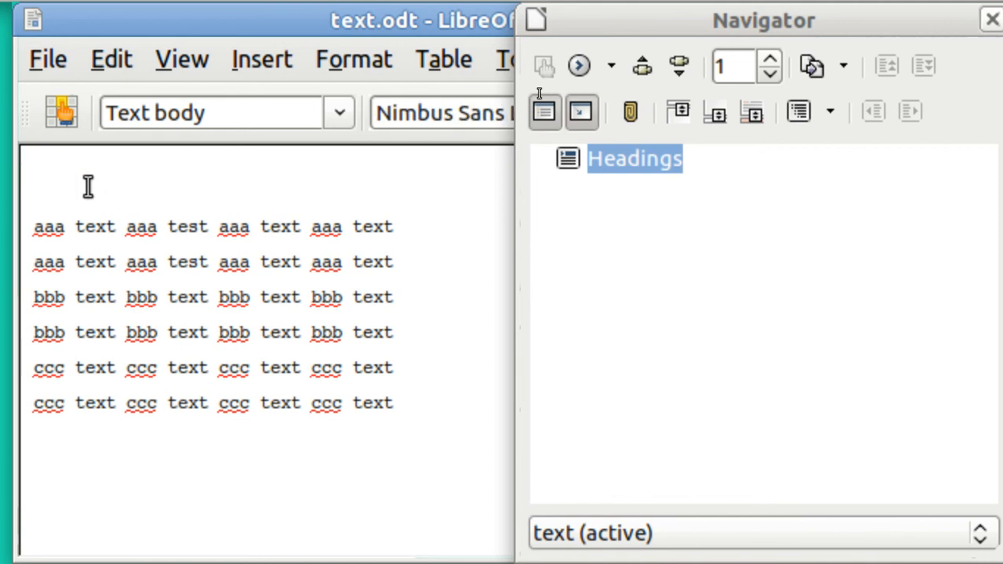
key("Delete")
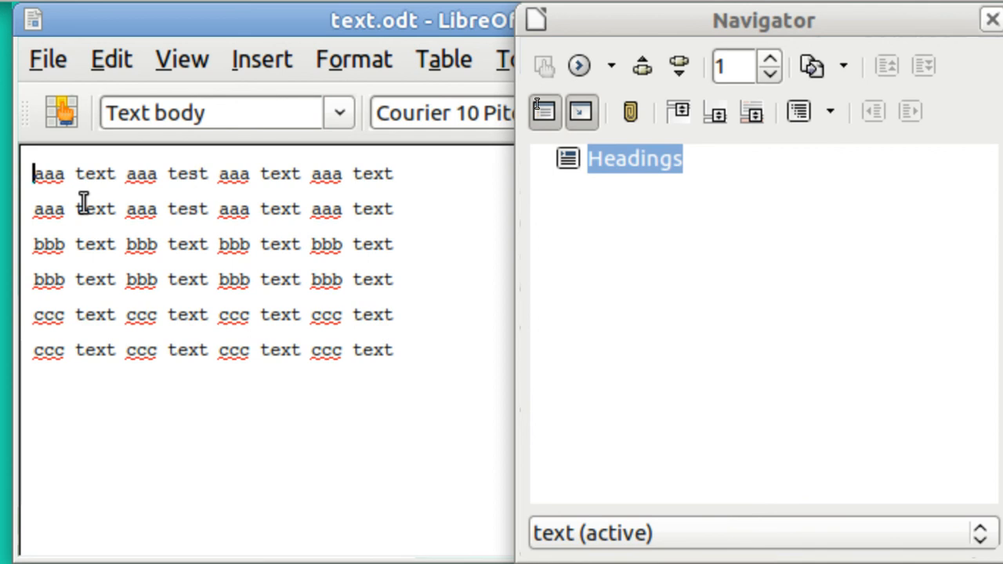
Step: Insert an empty line above the first bbb text line and style it as Heading 2
left_click(55, 244)
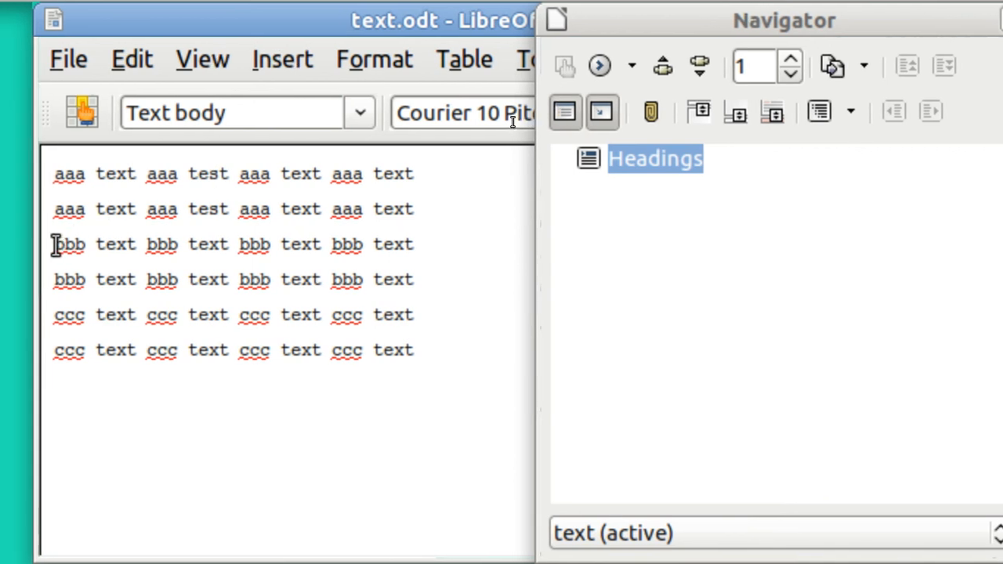
key("Return")
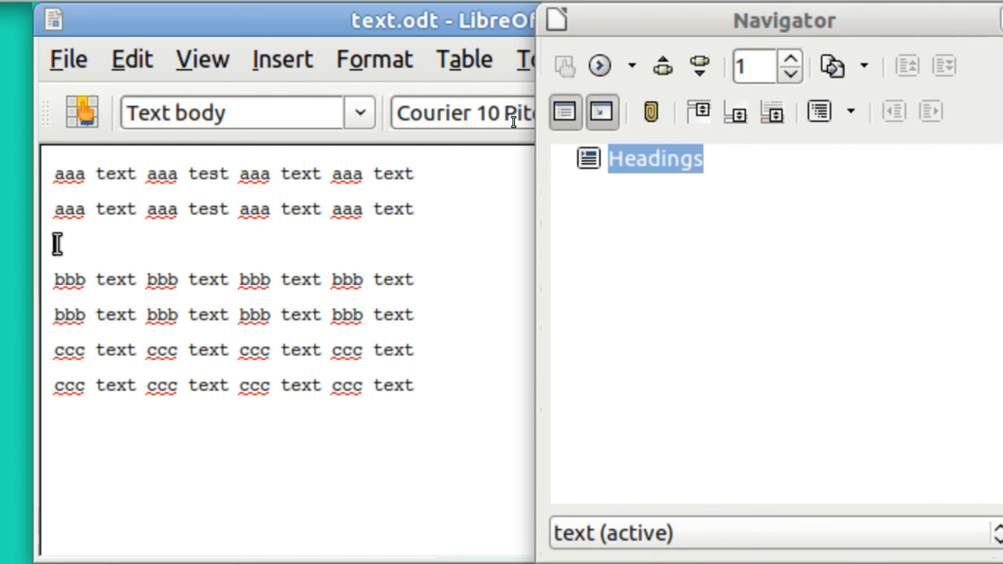
key("ctrl+2")
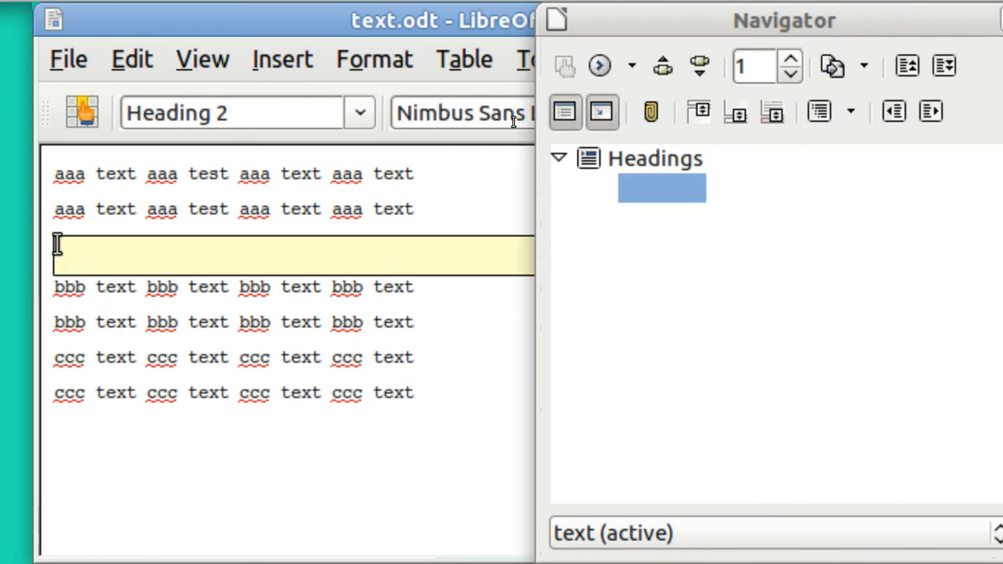
Step: Insert an empty Heading 2 line above the first ccc text line
left_click(59, 357)
key("Return")
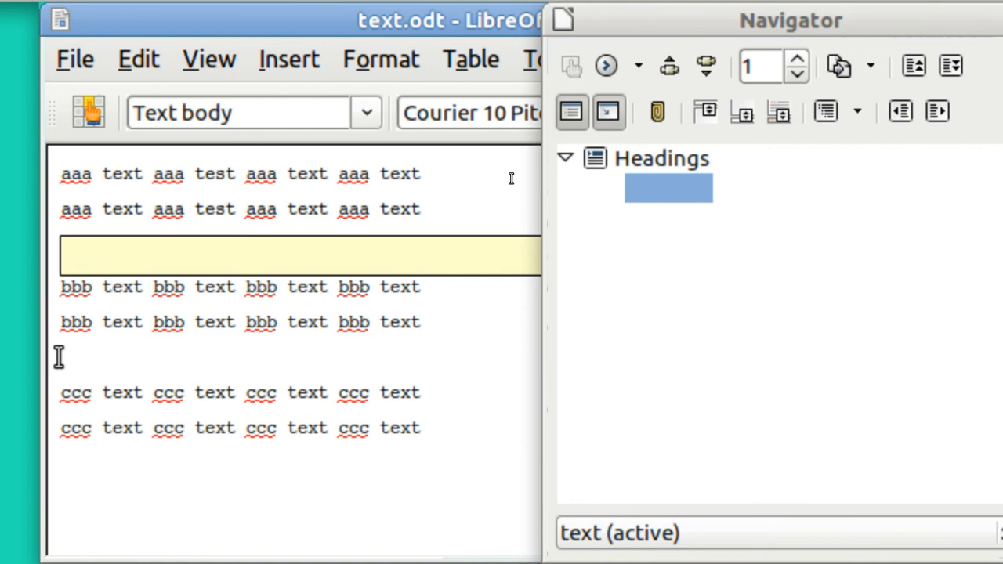
key("Up")
key("ctrl+2")
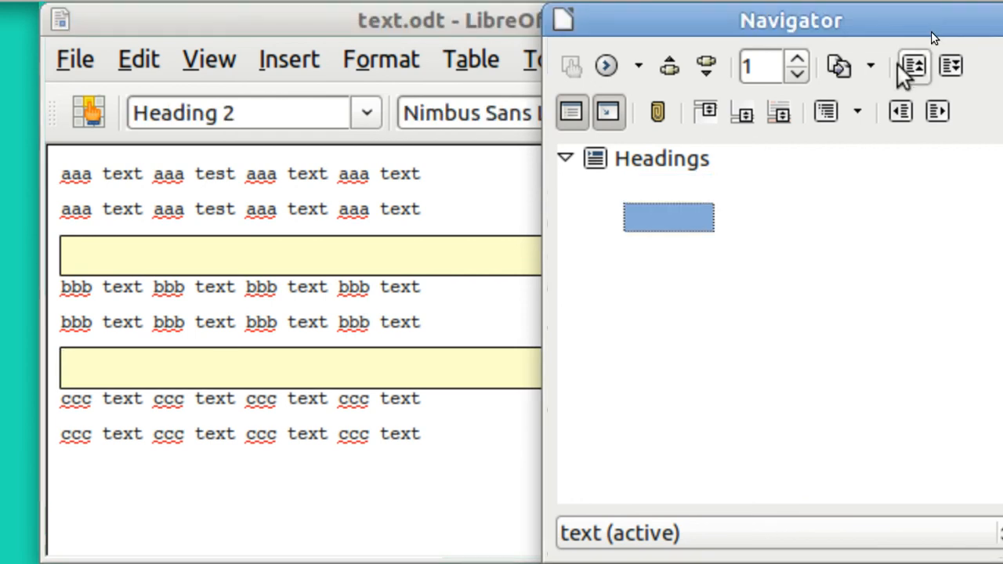
Step: Promote the untitled chapter with the ccc text one place above the bbb text, and close the Navigator
left_click(919, 66)
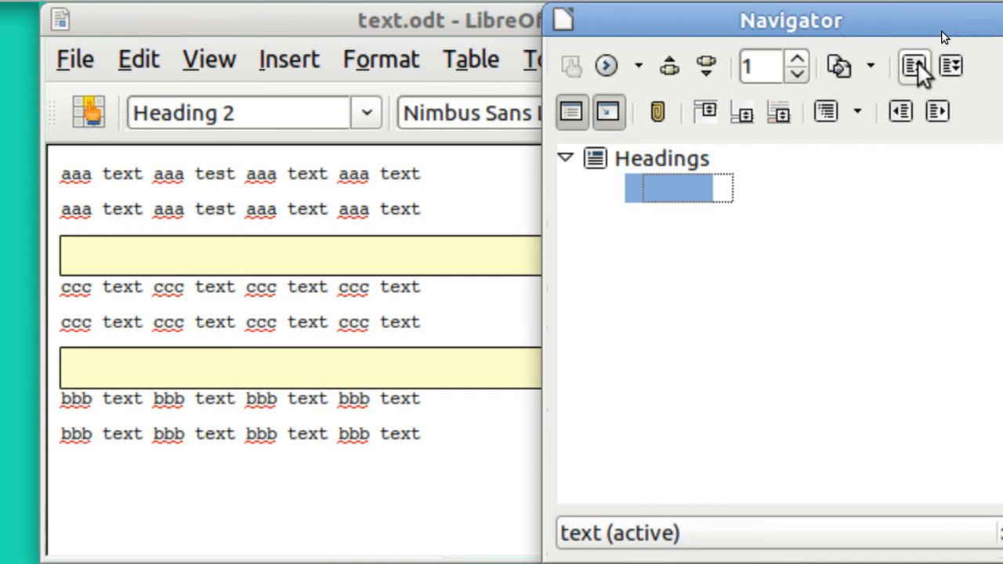
left_click(453, 246)
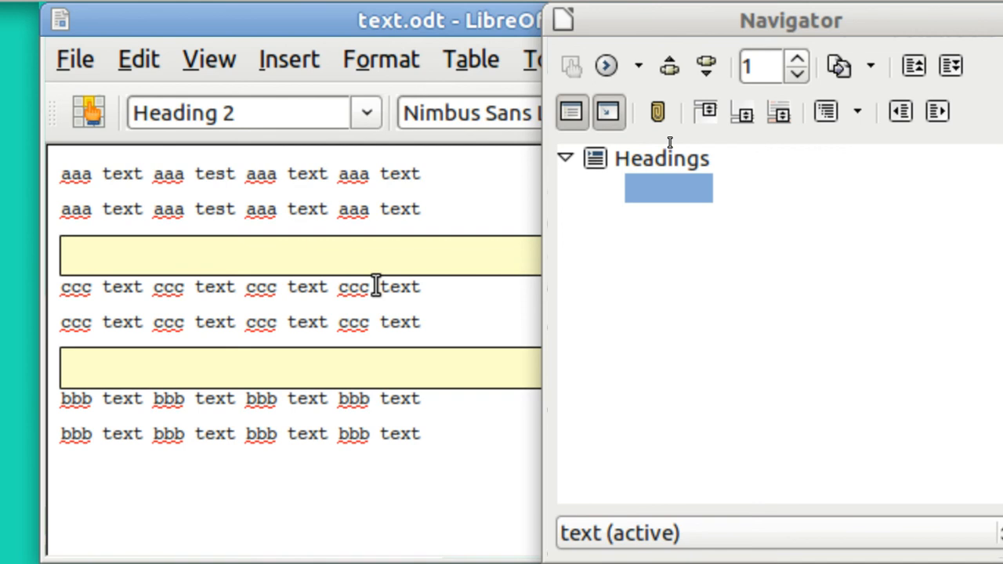
left_click(807, 37)
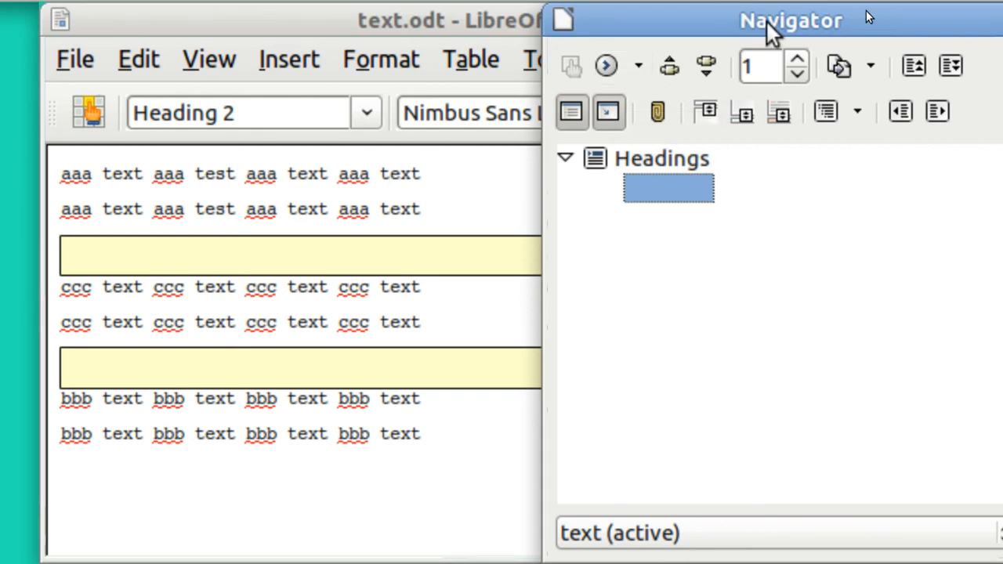
key("F5")
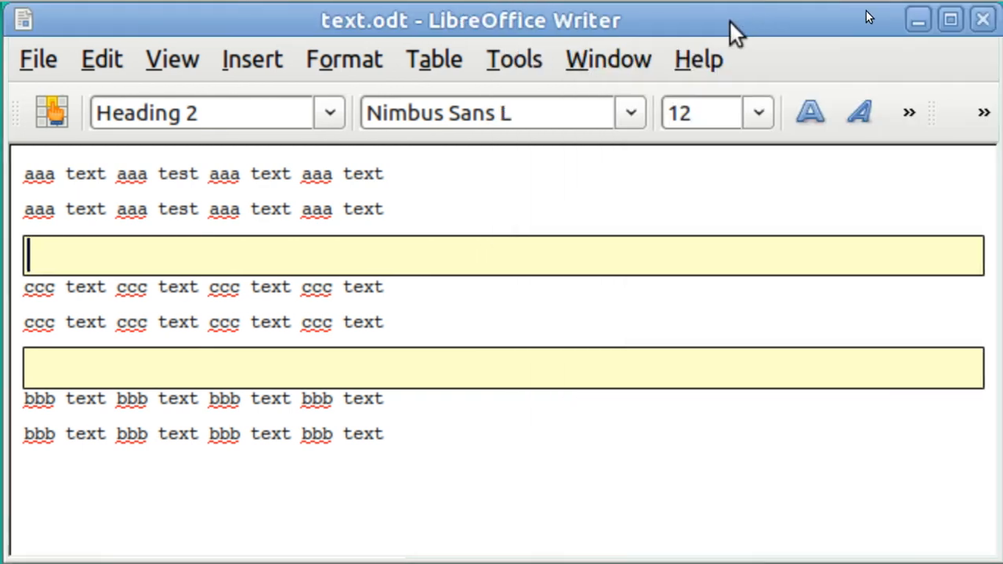
Step: Minimize text.odt and open outline.odt from the desktop
left_click(914, 19)
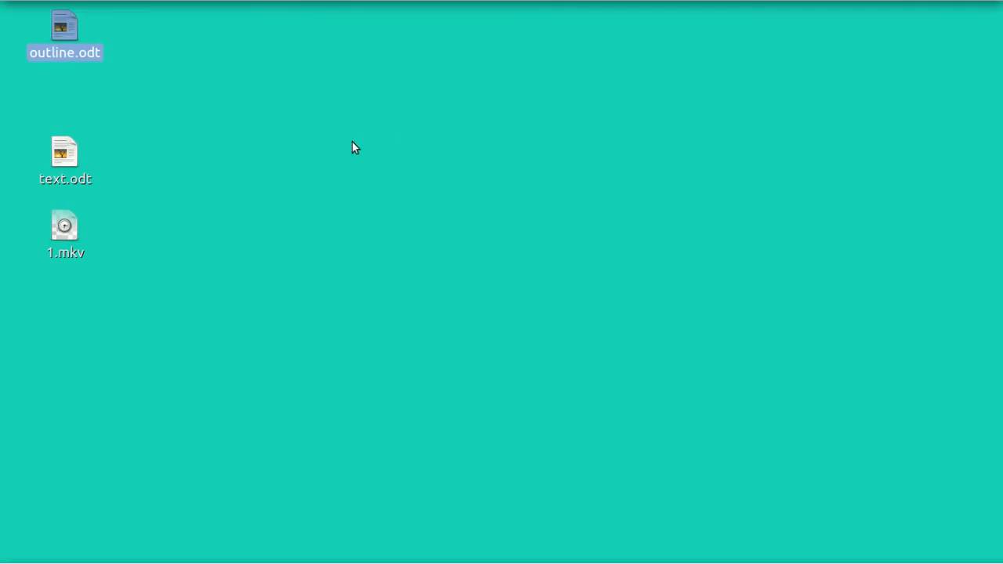
double_click(69, 33)
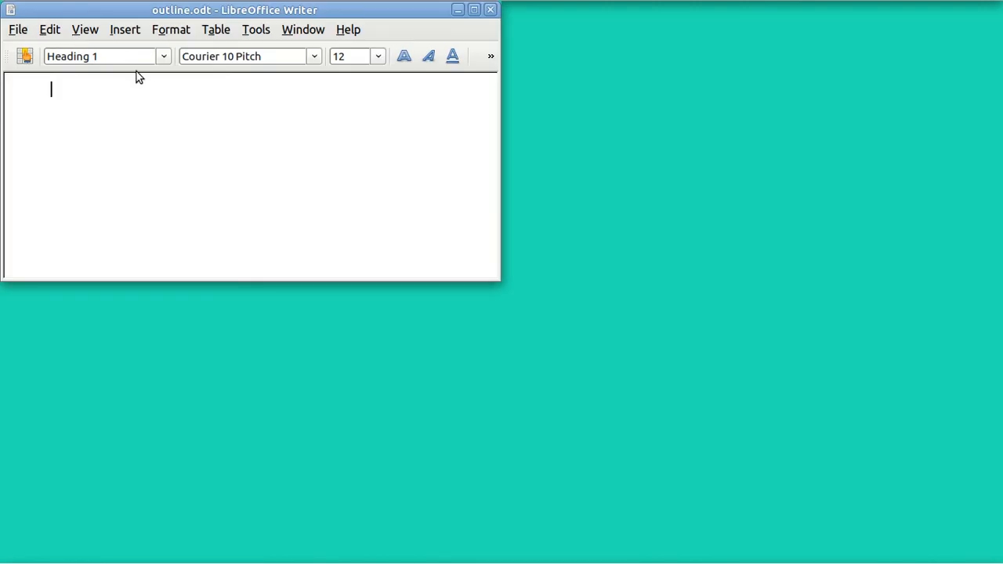
key("ctrl+alt+KP_9")
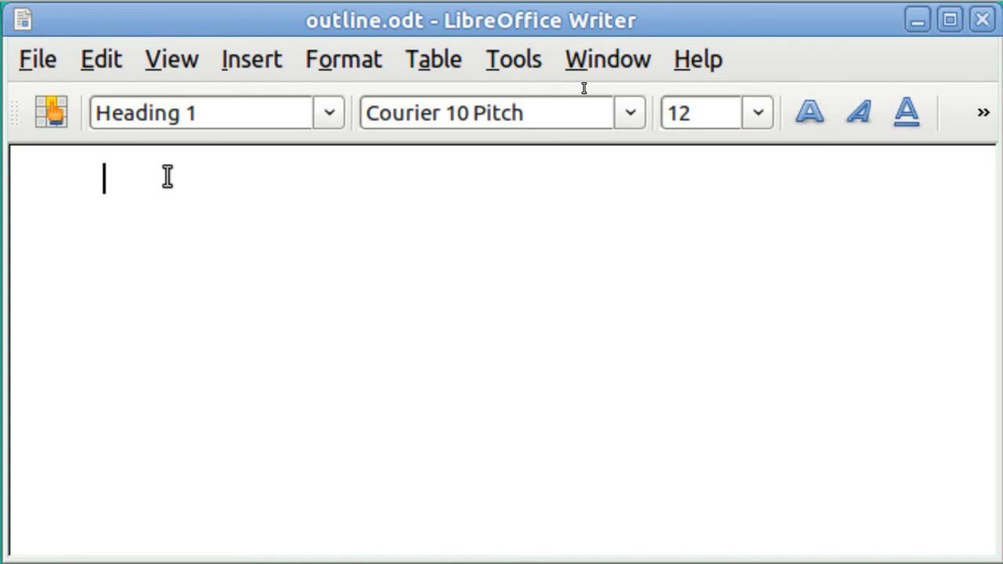
Step: Add a second-level outline line "a" and a third-level outline line "i" beneath the Heading 1 line
key("Return")
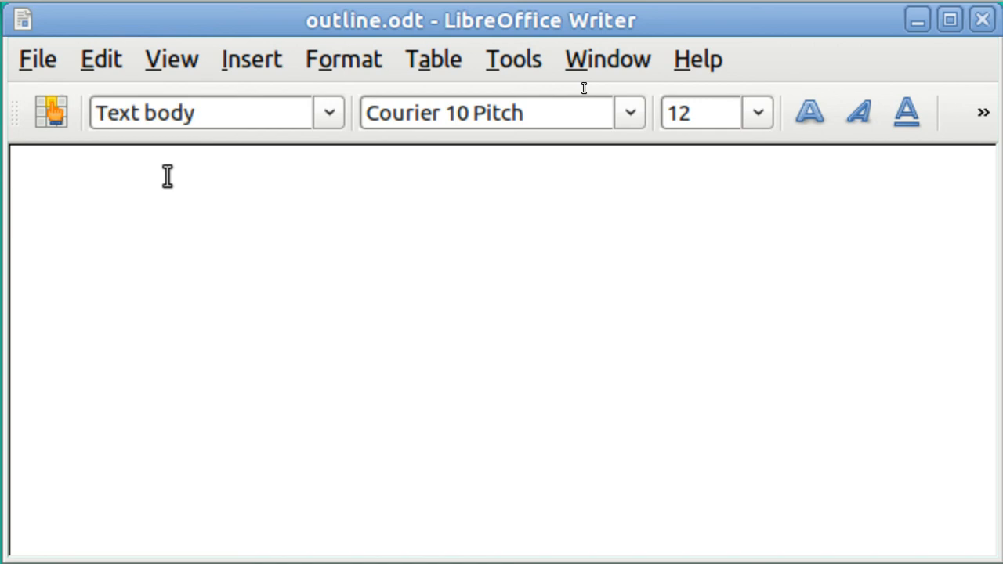
key("Tab")
type("a")
key("Tab")
key("ctrl+2")
key("Return")
key("Tab")
key("Tab")
type("i")
key("Tab")
key("Up")
key("Up")
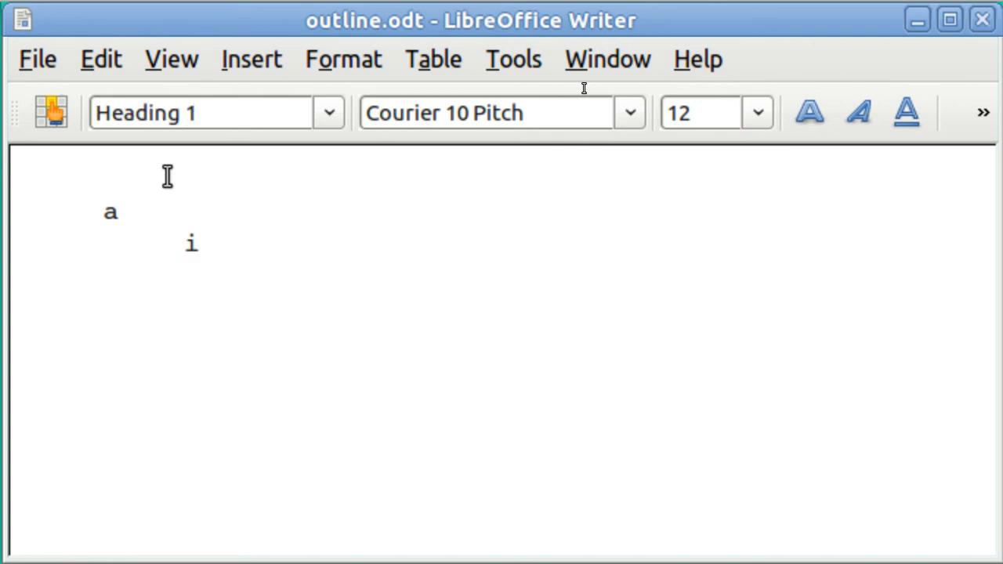
Step: Insert a new line between the top heading and line "a", and style it as Heading 1
key("Down")
key("Down")
key("Up")
key("Up")
key("Return")
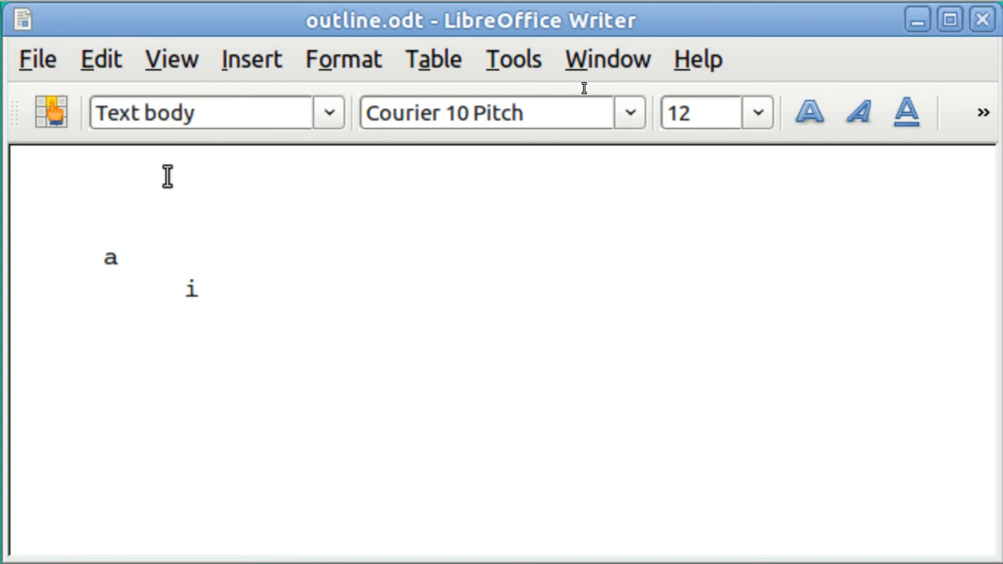
key("ctrl+1")
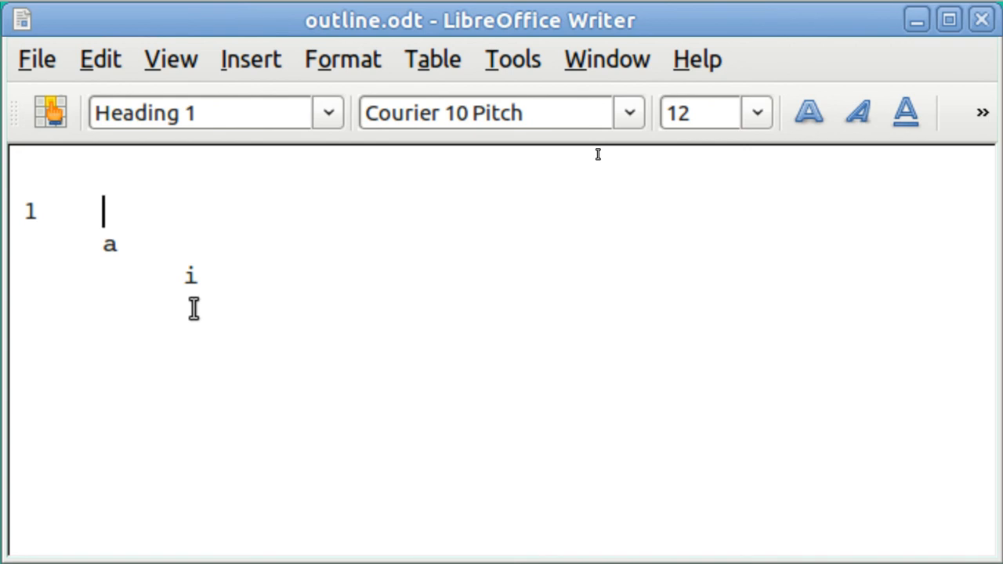
Step: Delete the outline lines "i", "a" and "1", working backwards from the end of line "i"
left_click(207, 274)
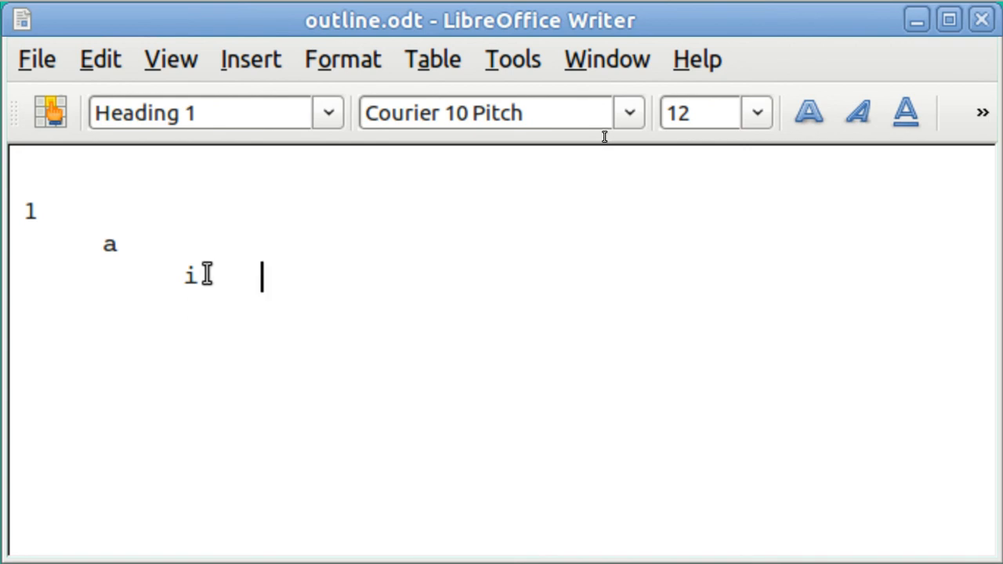
key("BackSpace")
key("BackSpace")
key("BackSpace")
key("BackSpace")
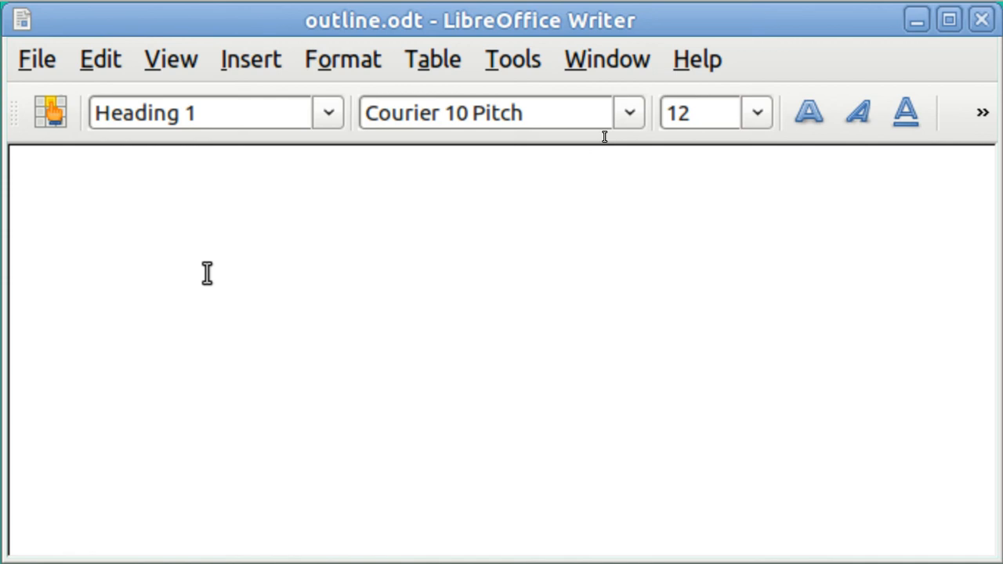
Step: Open the Navigator and add the Heading 1 line "lunch" beneath the empty top heading
key("F5")
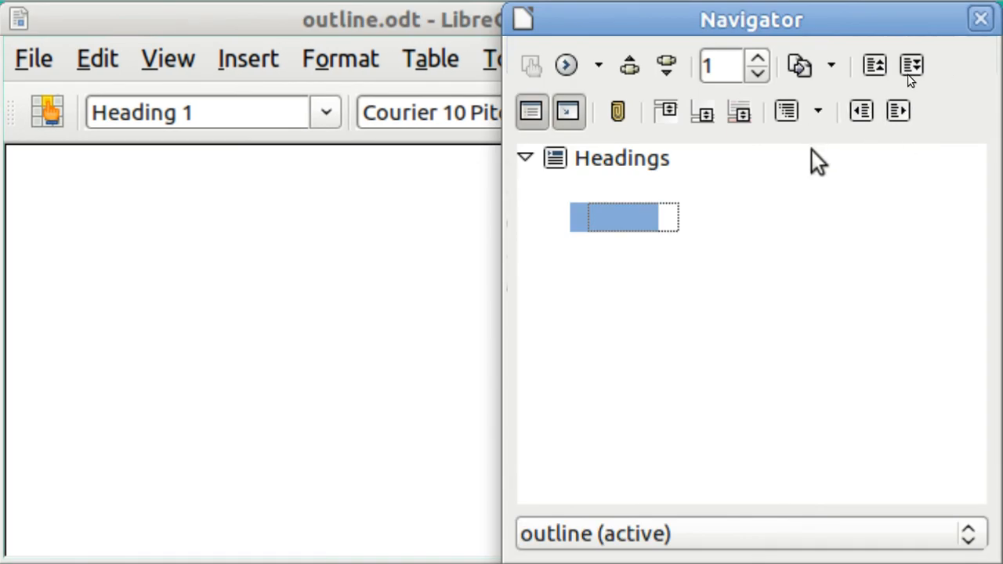
left_click(493, 161)
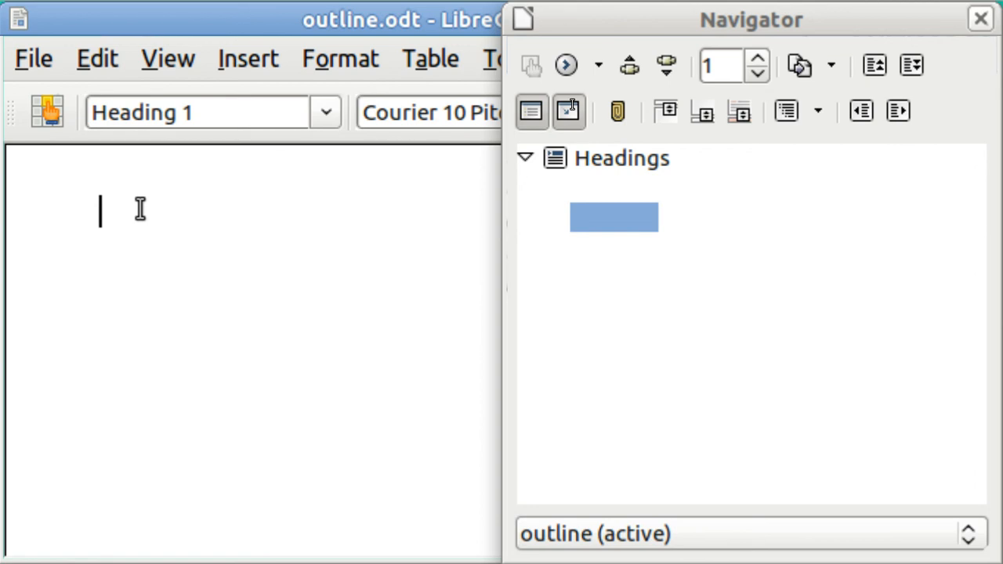
key("Return")
type("1")
key("Tab")
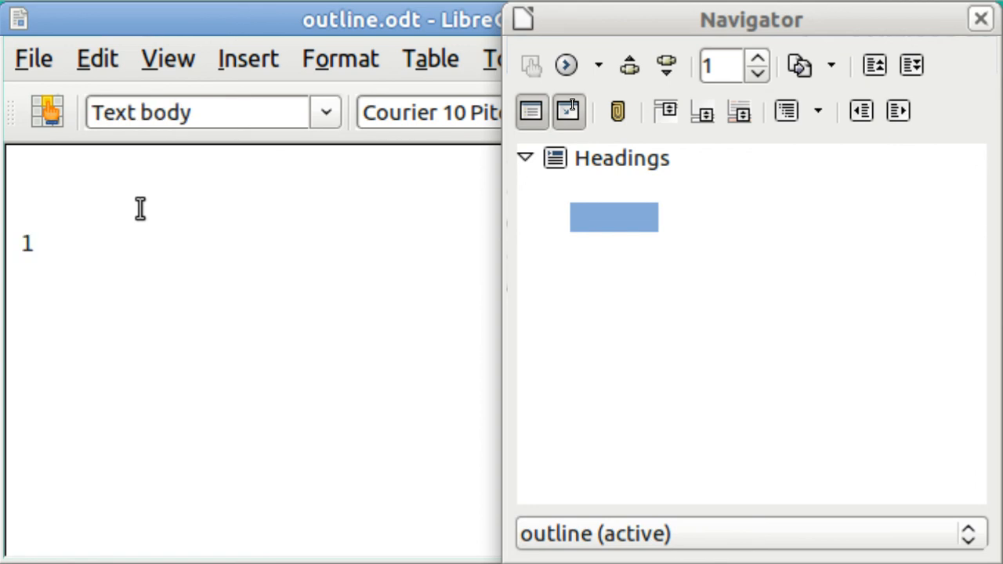
key("ctrl+1")
type("l")
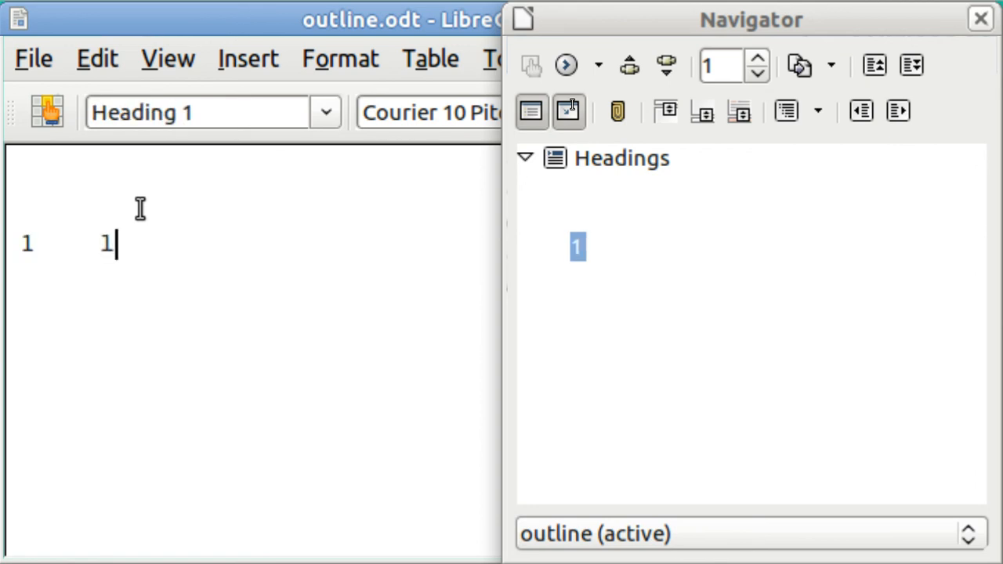
type("unch")
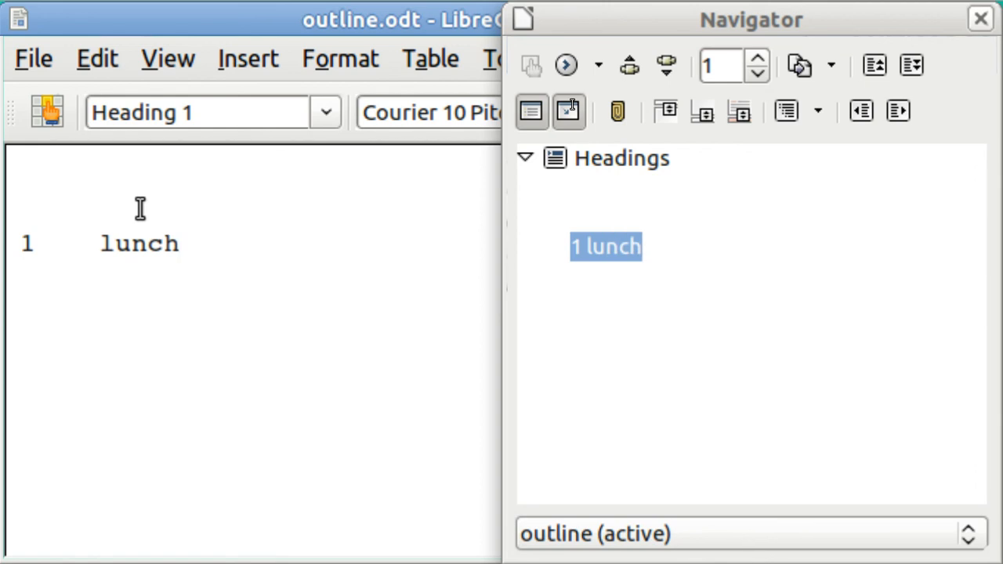
Step: Add two more Heading 1 lines, "supper" and "breakfast", beneath "lunch"
key("Return")
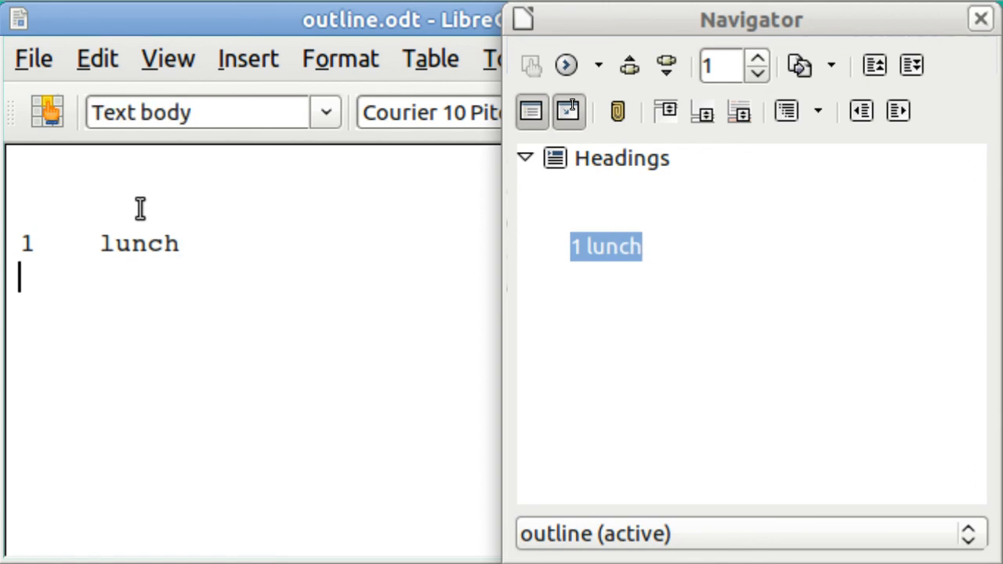
key("ctrl+1")
type("supper")
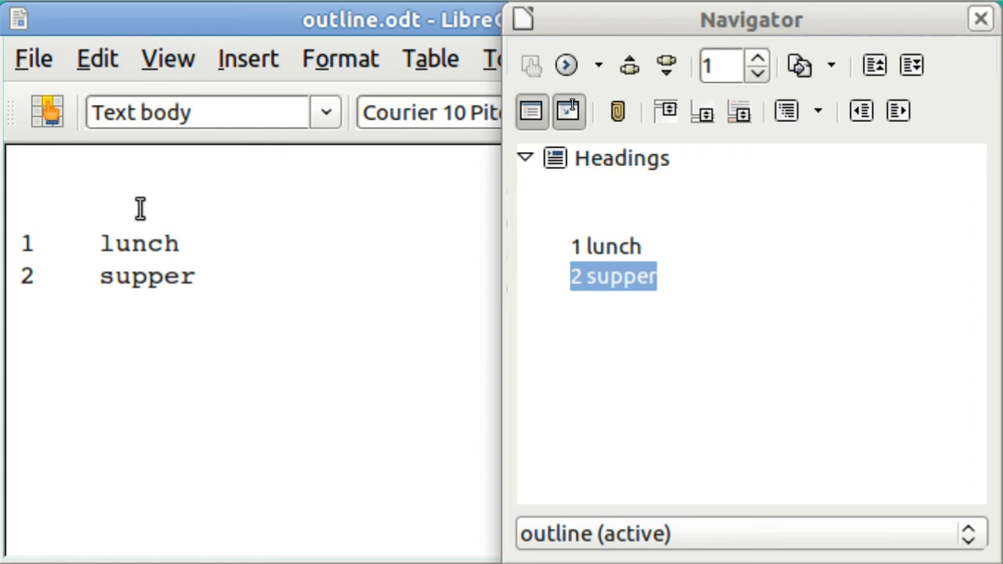
key("ctrl+1")
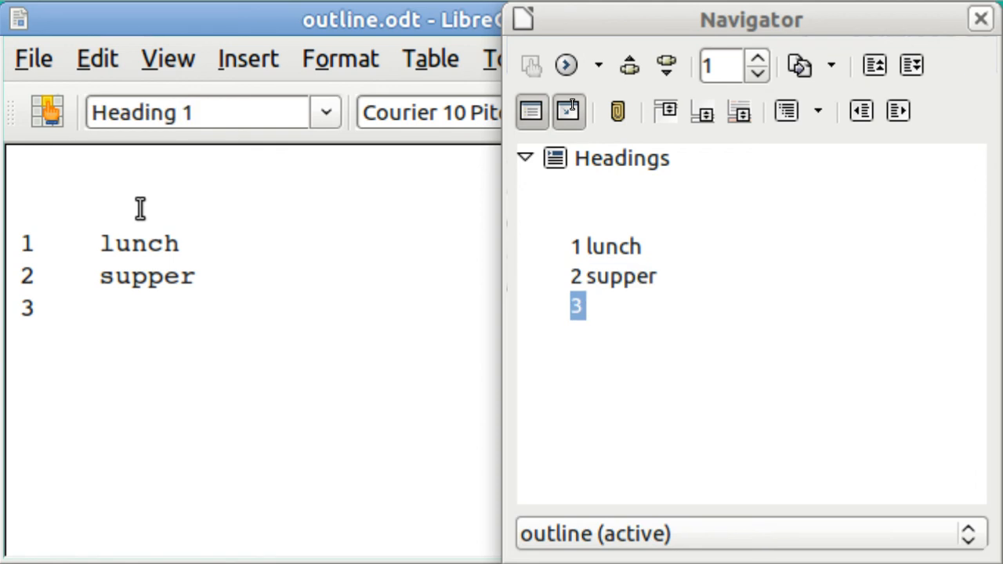
type("break")
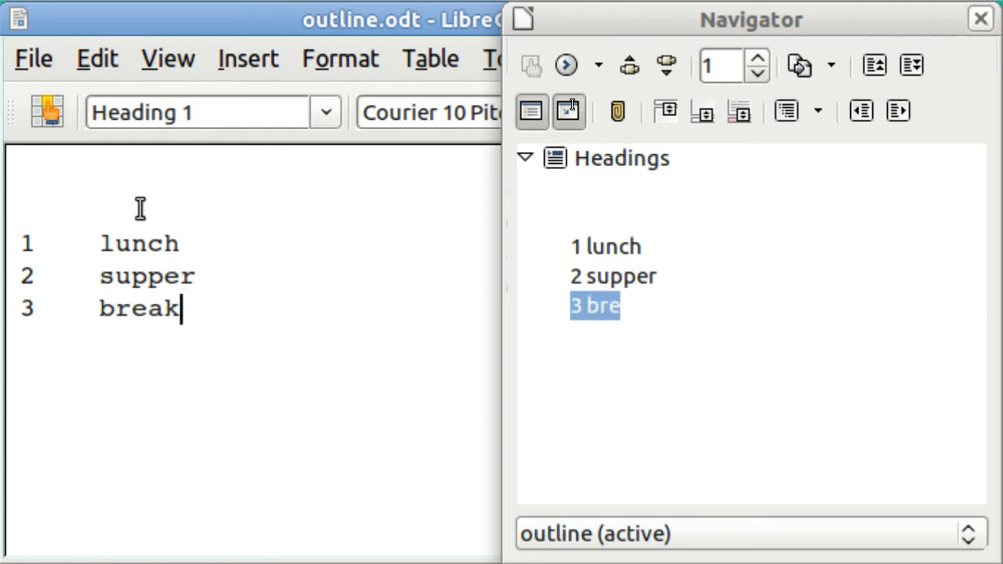
type("fast")
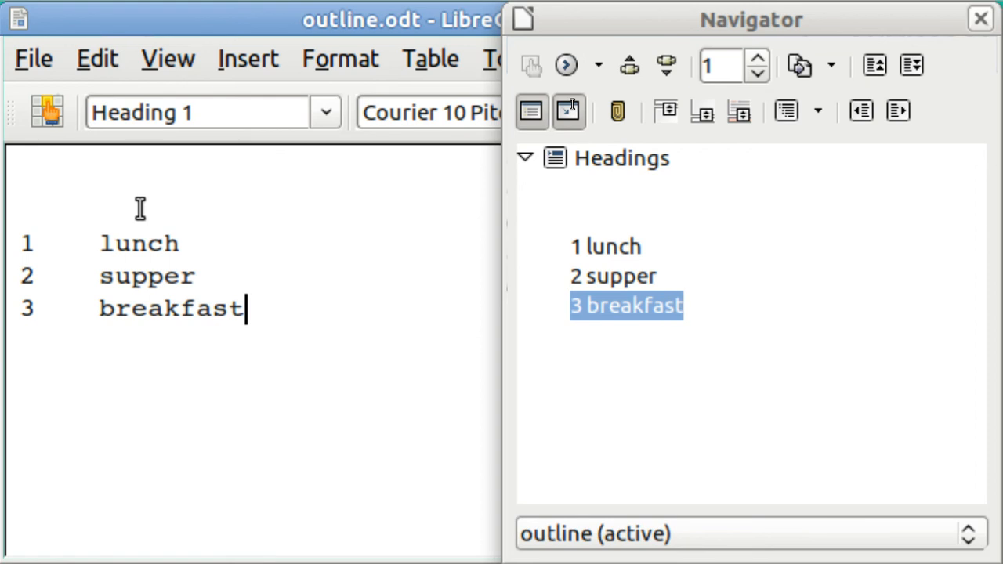
Step: Insert the Heading 2 lines "tea" and "soup" beneath the "lunch" heading
left_click(195, 243)
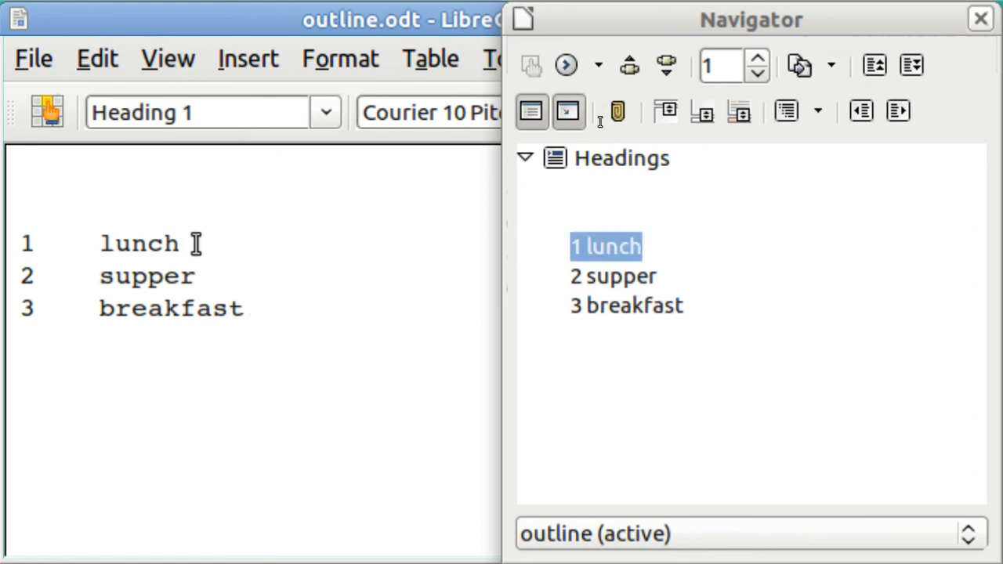
key("Return")
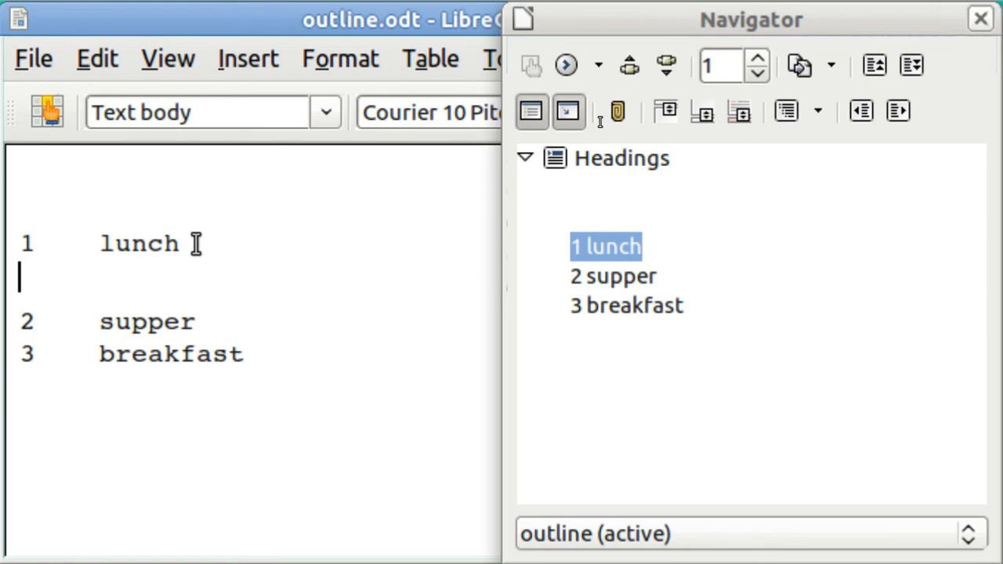
key("ctrl+2")
type("te")
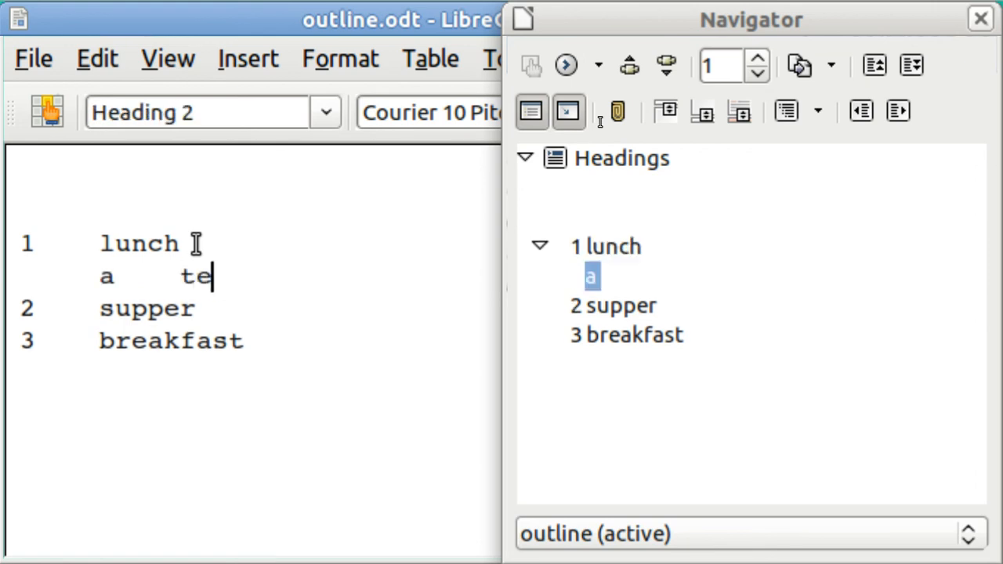
type("ad")
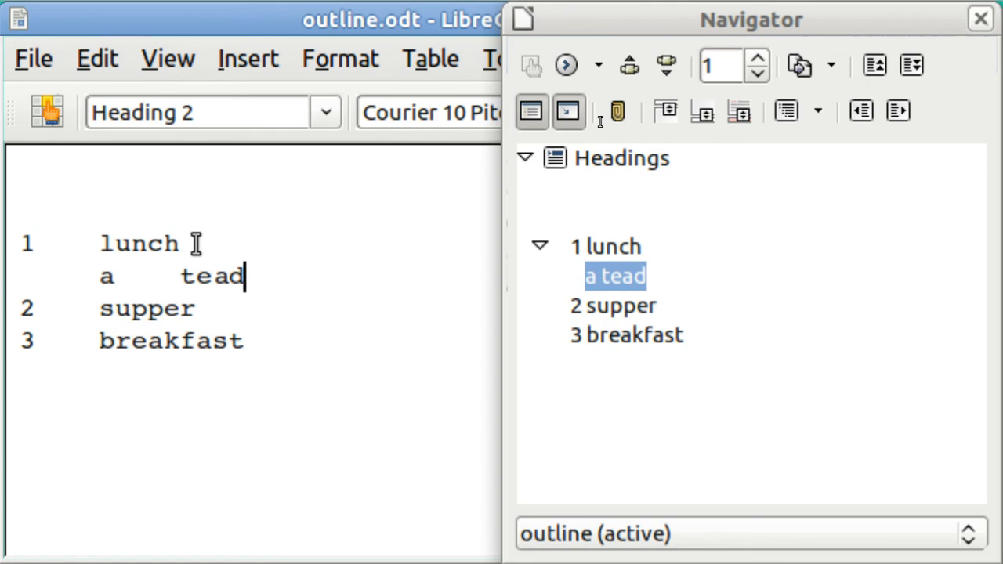
key("BackSpace")
key("Return")
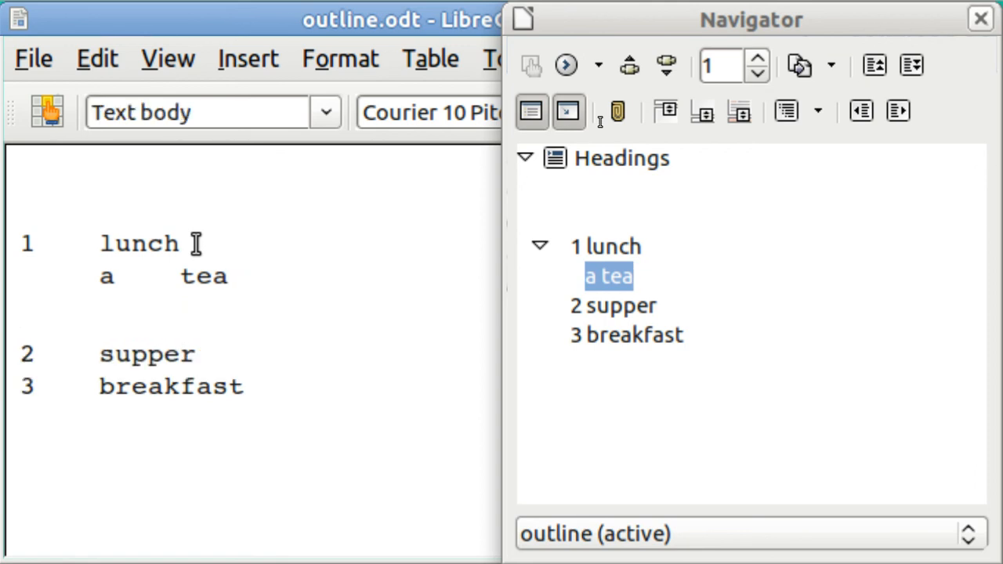
key("ctrl+2")
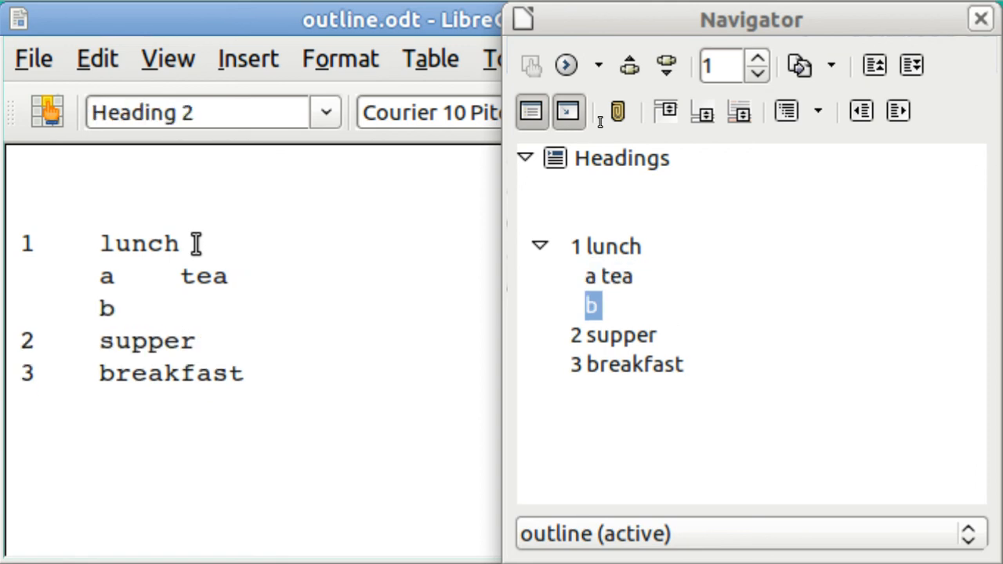
type("soup")
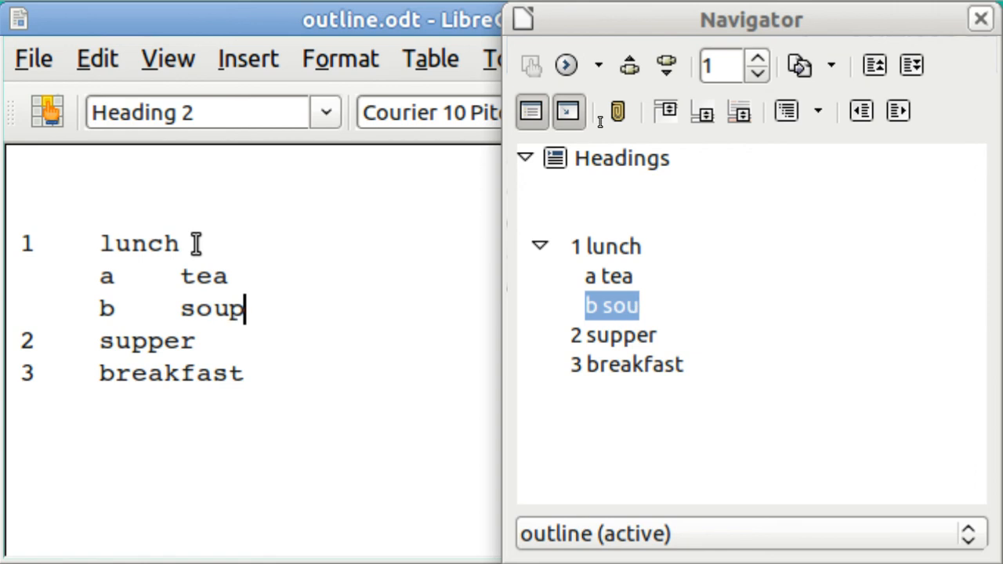
Step: Insert the Heading 2 lines "coffee" and "potato" beneath the "supper" heading
key("Down")
key("Return")
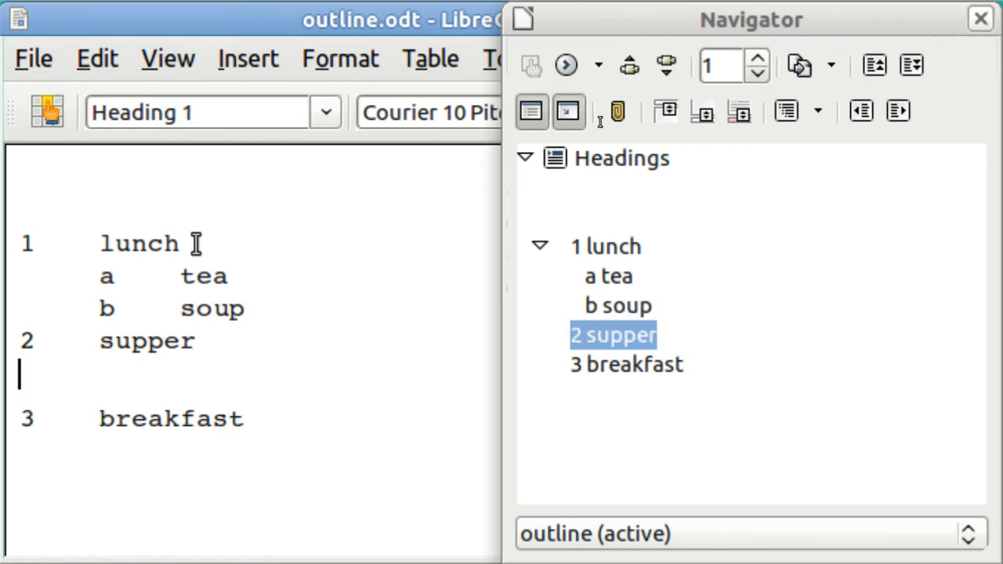
key("ctrl+2")
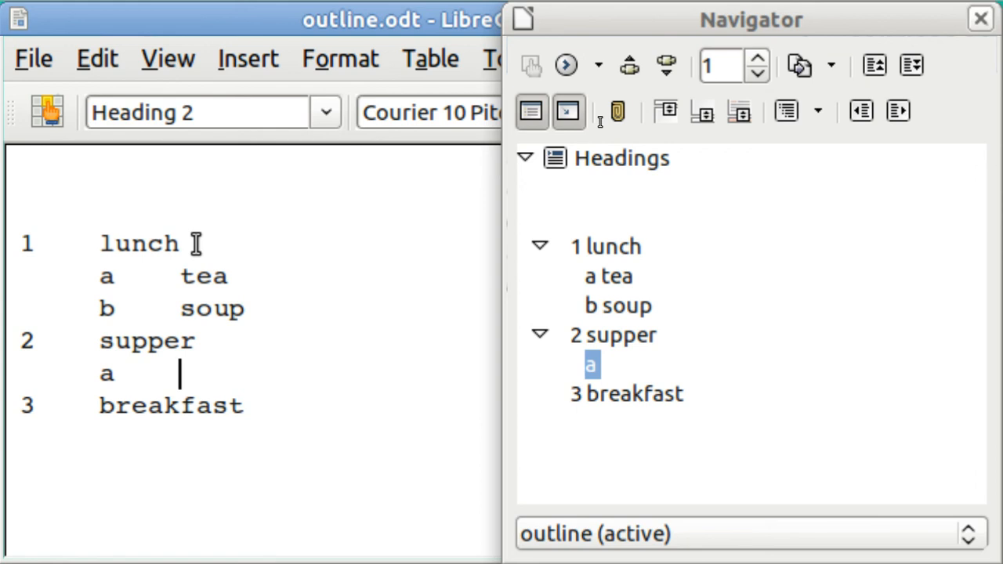
type("coffee")
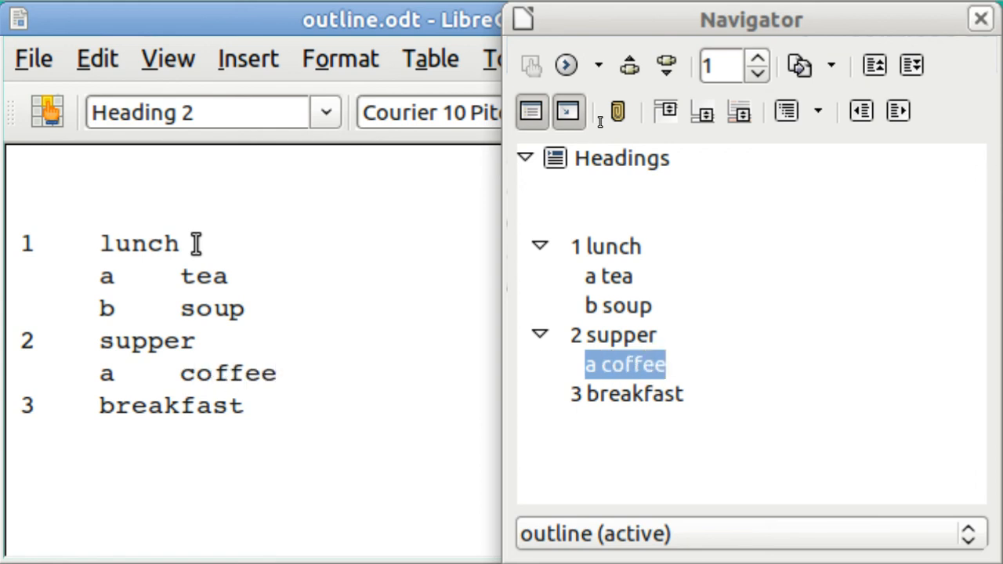
key("Return")
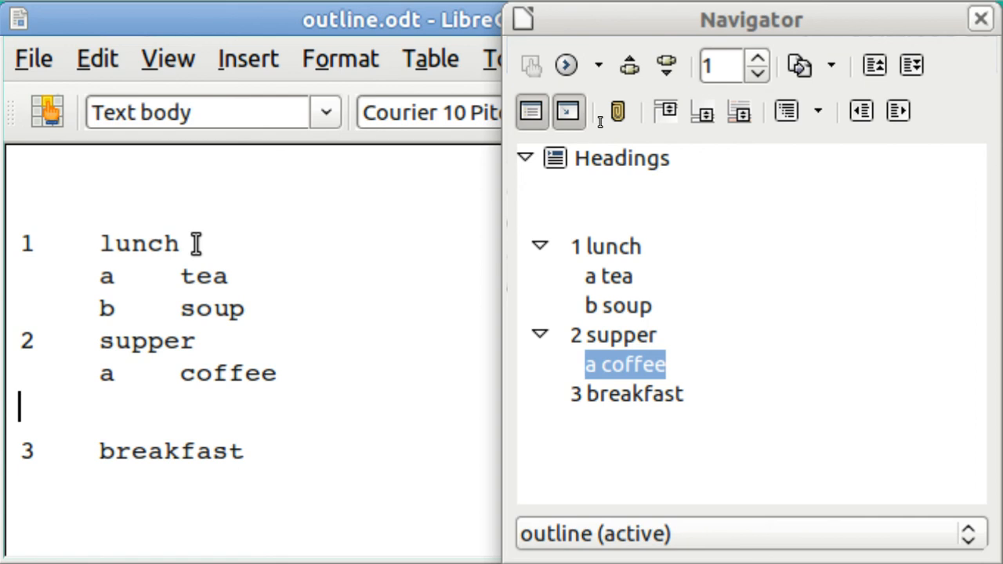
key("ctrl+2")
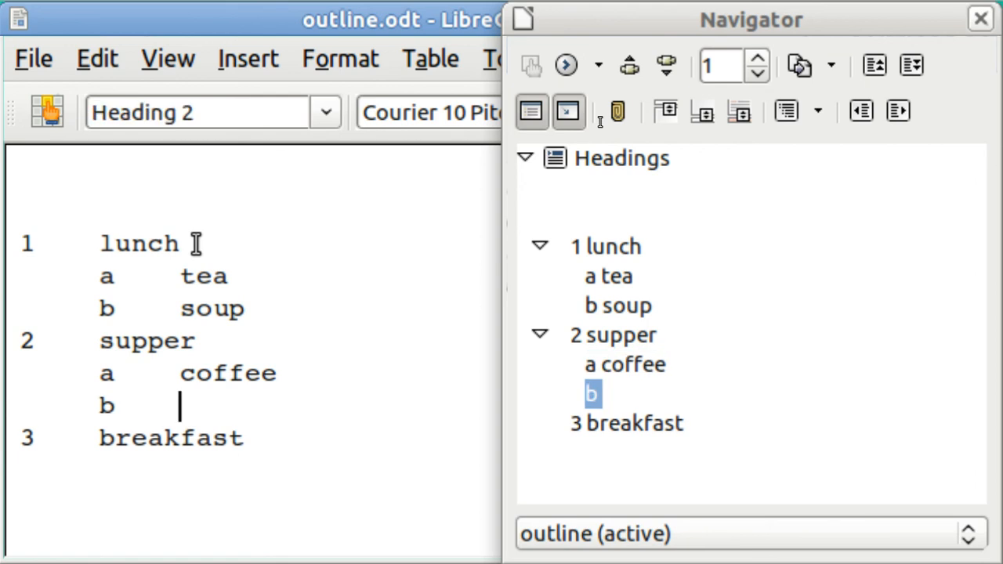
type("potato")
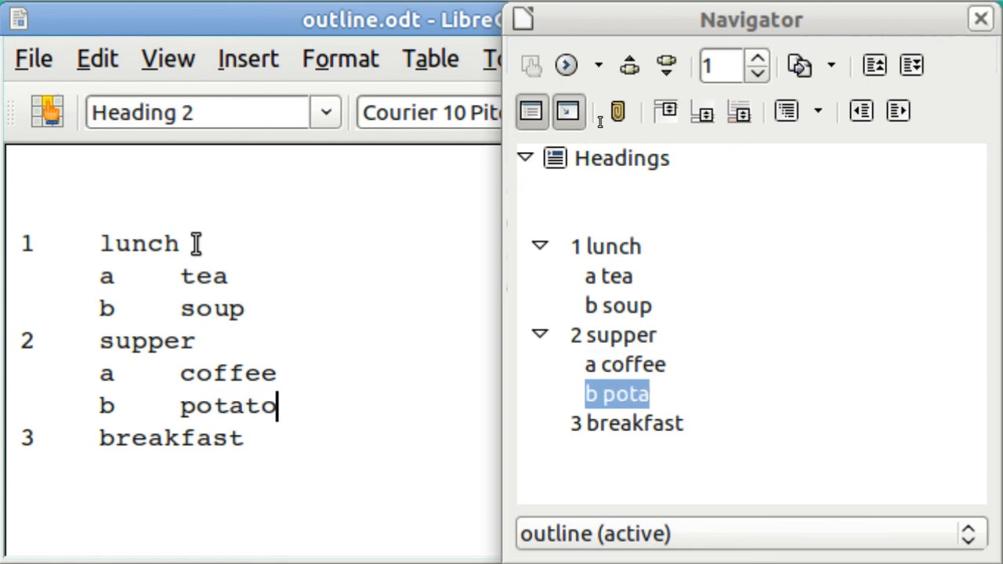
Step: Insert the Heading 2 line "drink" beneath the "breakfast" heading
key("Down")
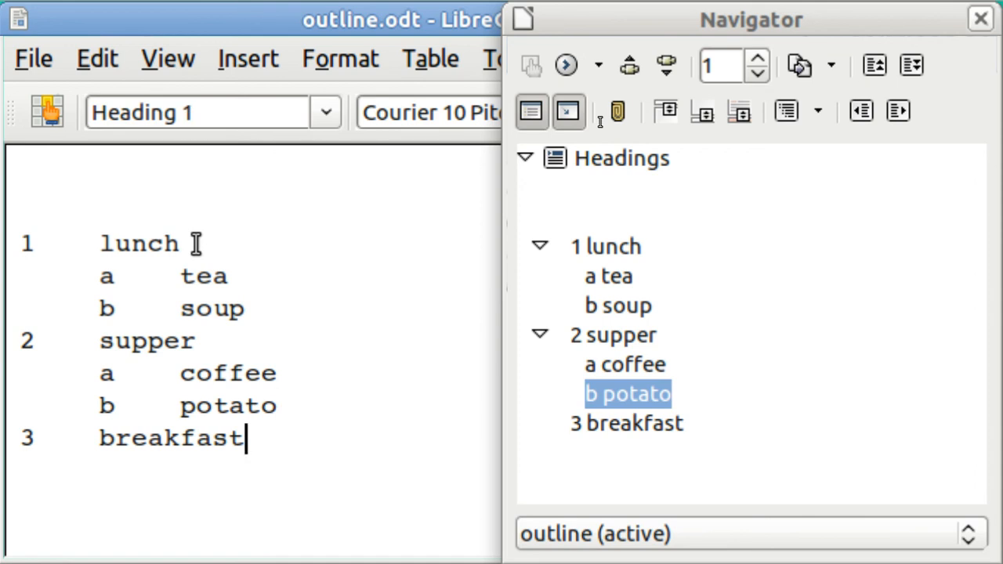
key("Return")
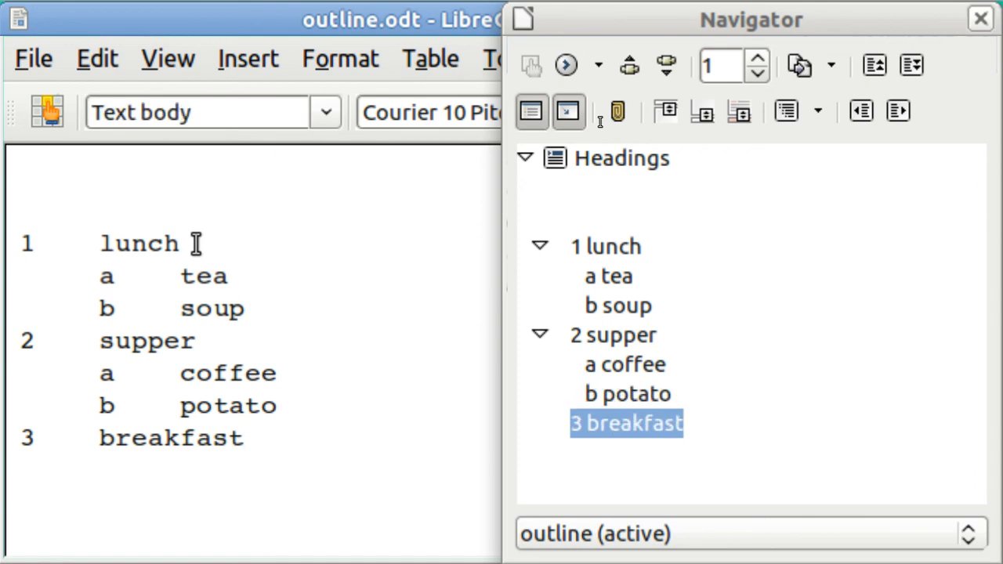
key("ctrl+2")
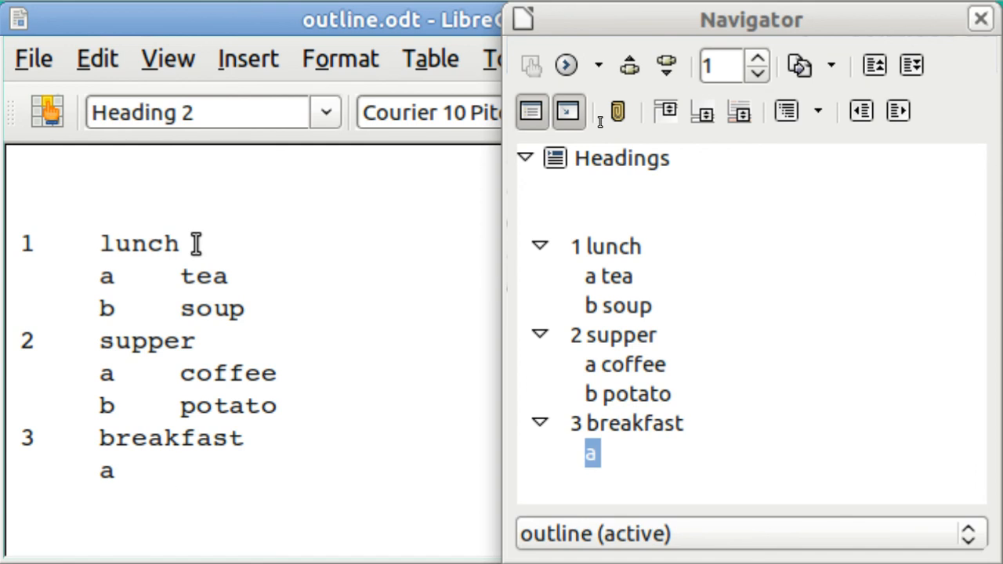
type("drin")
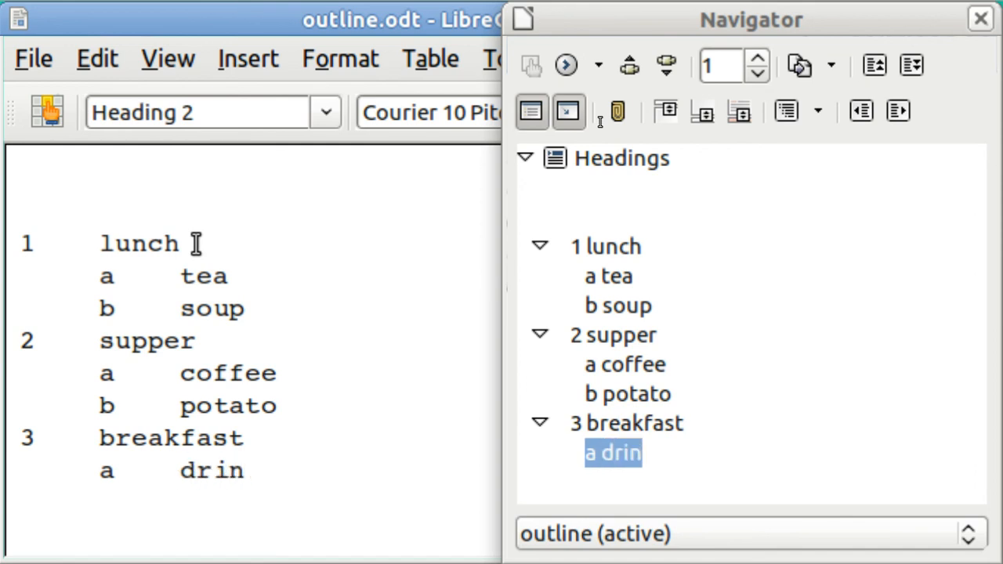
type("k")
Step: Add the Heading 3 lines "tea" and "coffee" beneath the "drink" heading
key("Return")
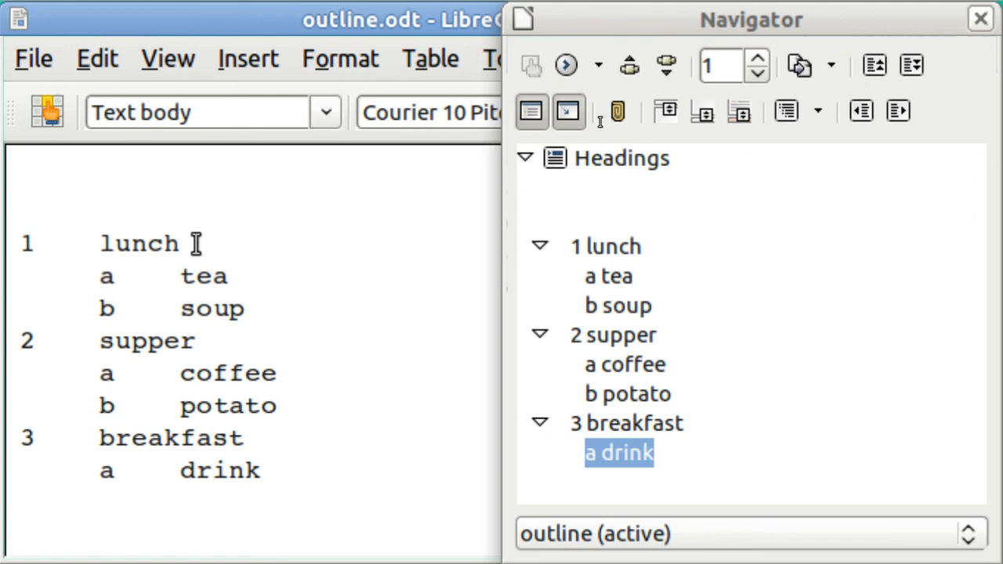
key("ctrl+3")
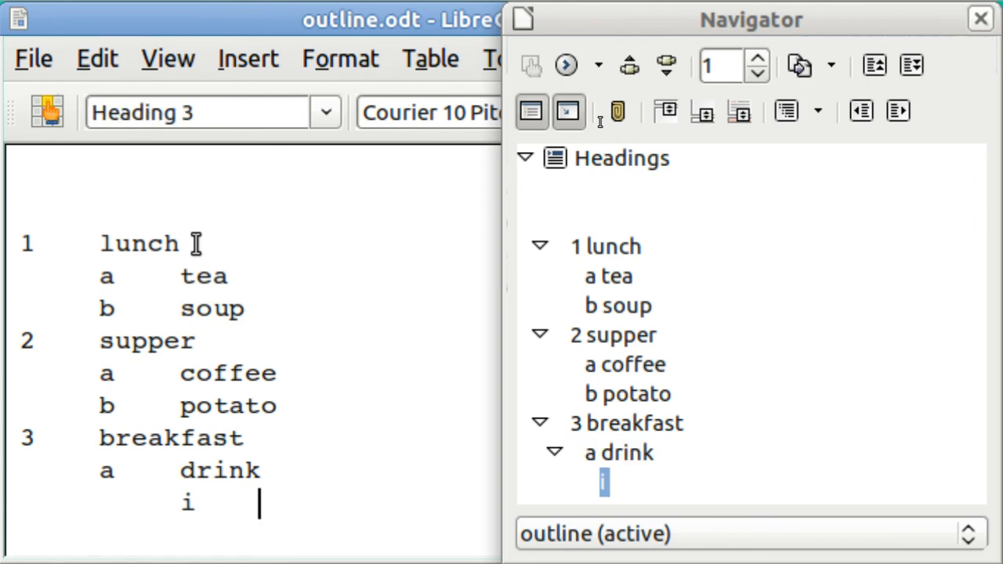
type("tea")
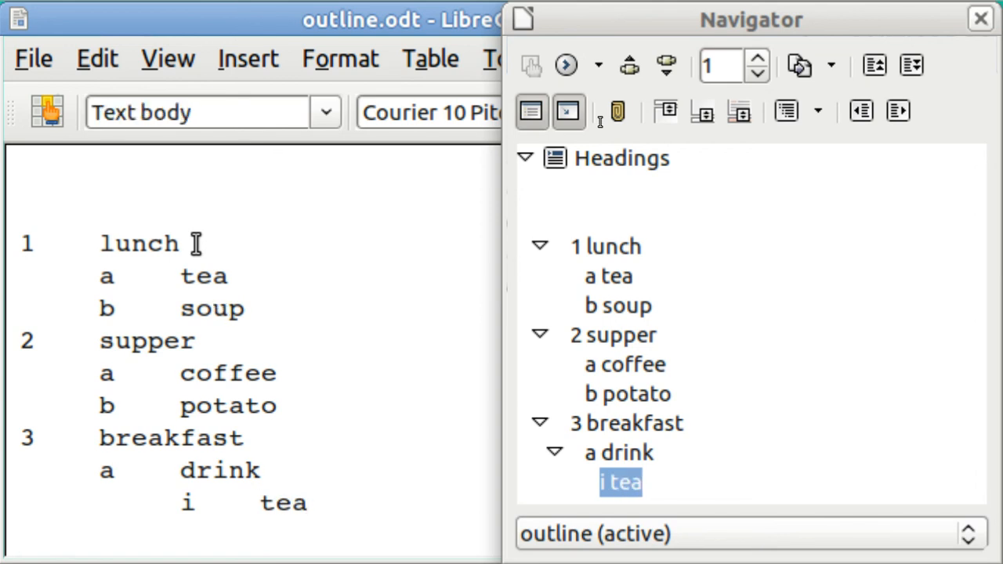
key("ctrl+3")
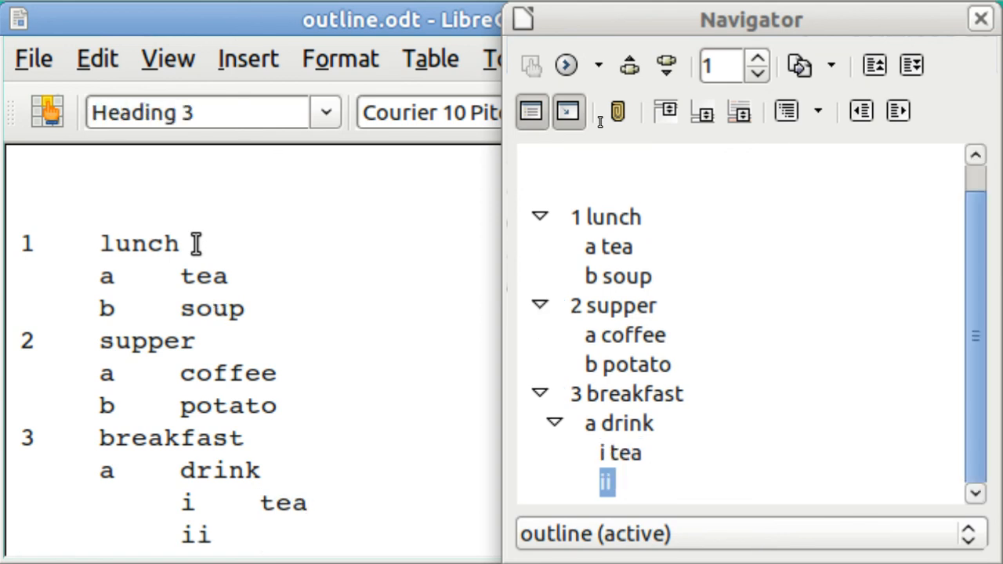
type("co")
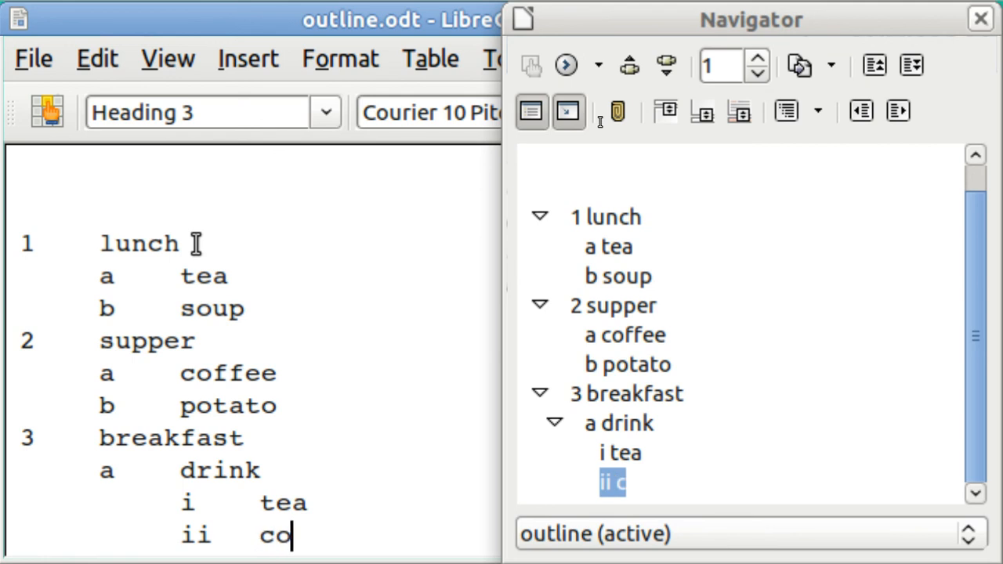
type("ffee")
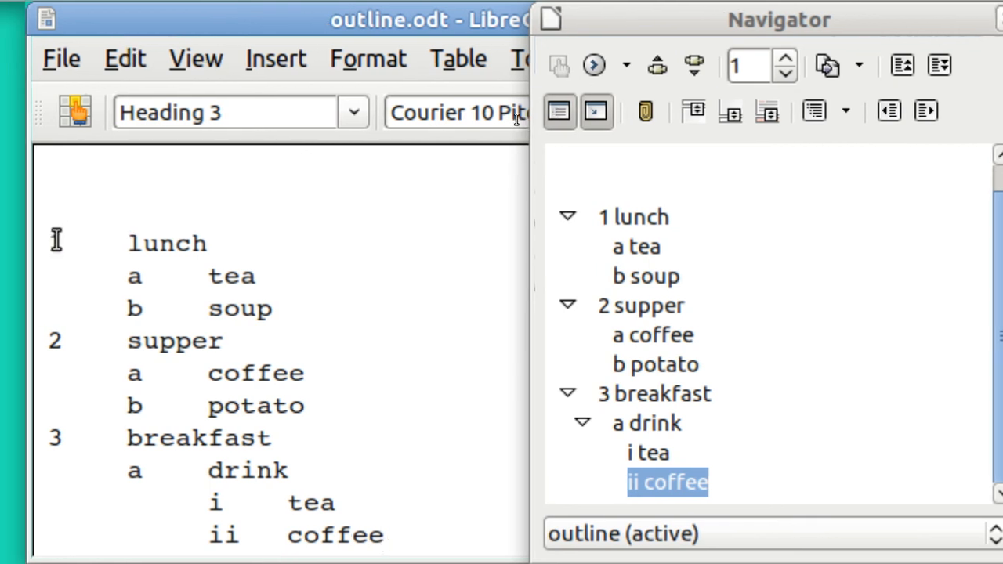
Step: Move the "breakfast" chapter with its subheadings up above "supper" and "lunch" so it becomes the first chapter
left_click(49, 243)
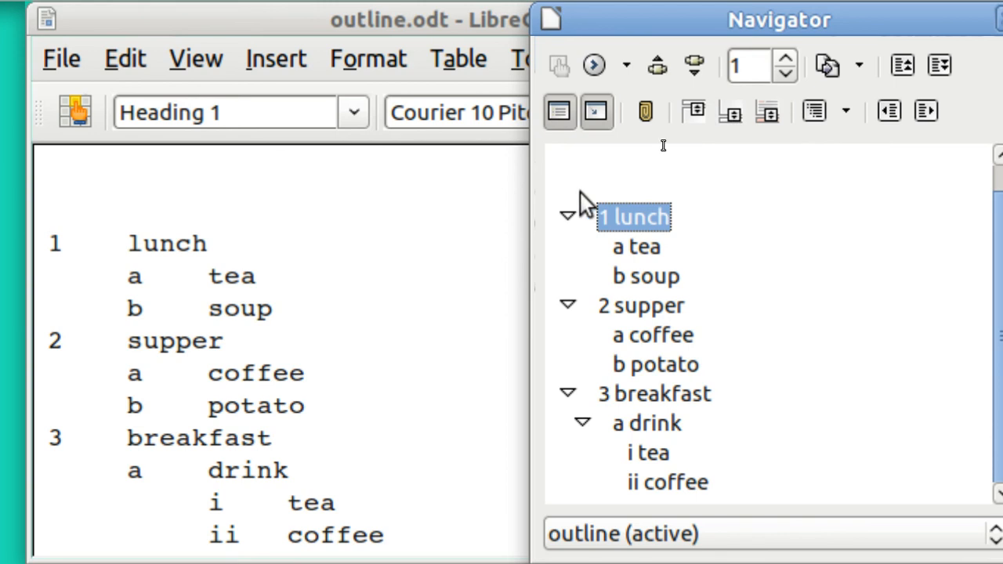
left_click(52, 438)
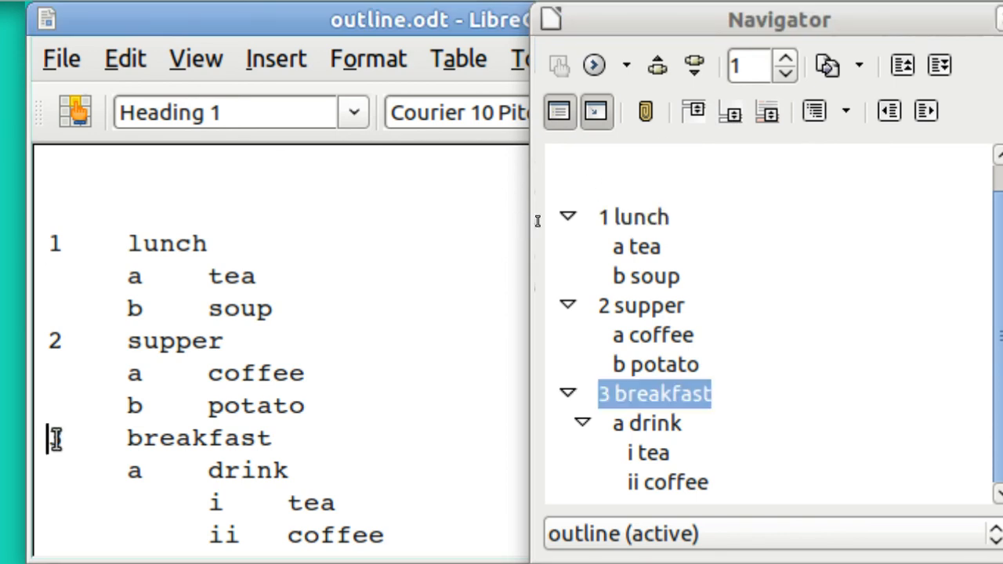
left_click(903, 64)
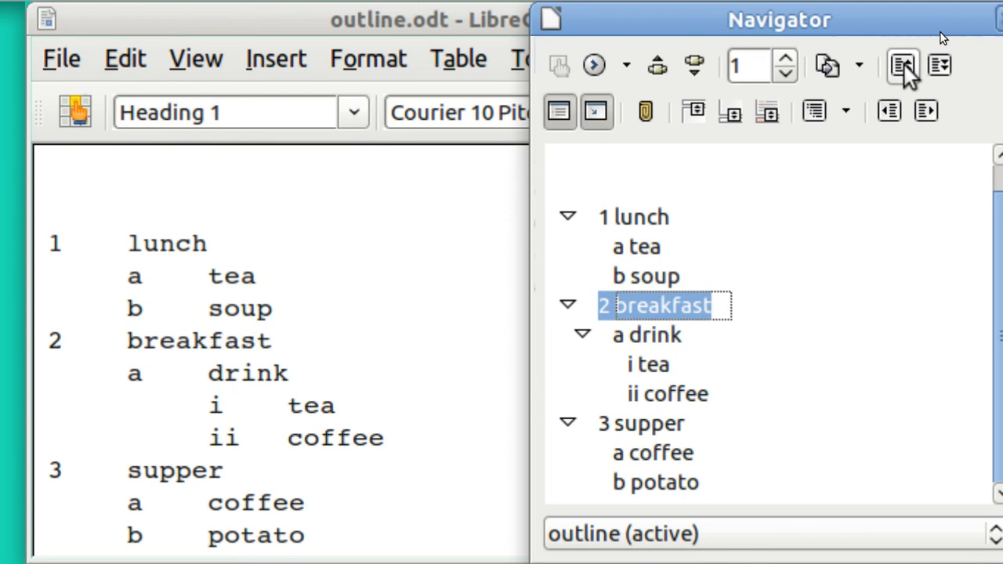
left_click(904, 64)
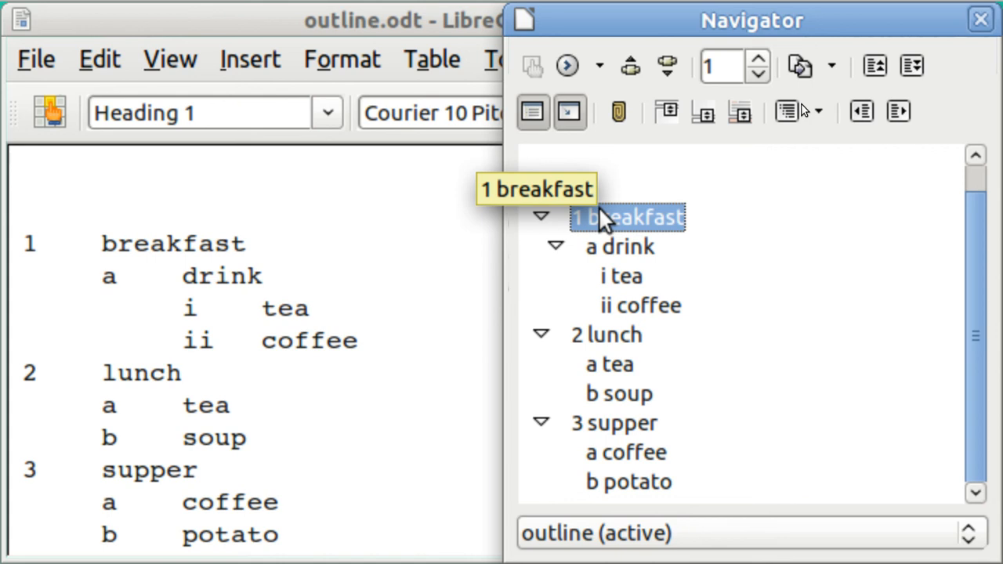
double_click(577, 227)
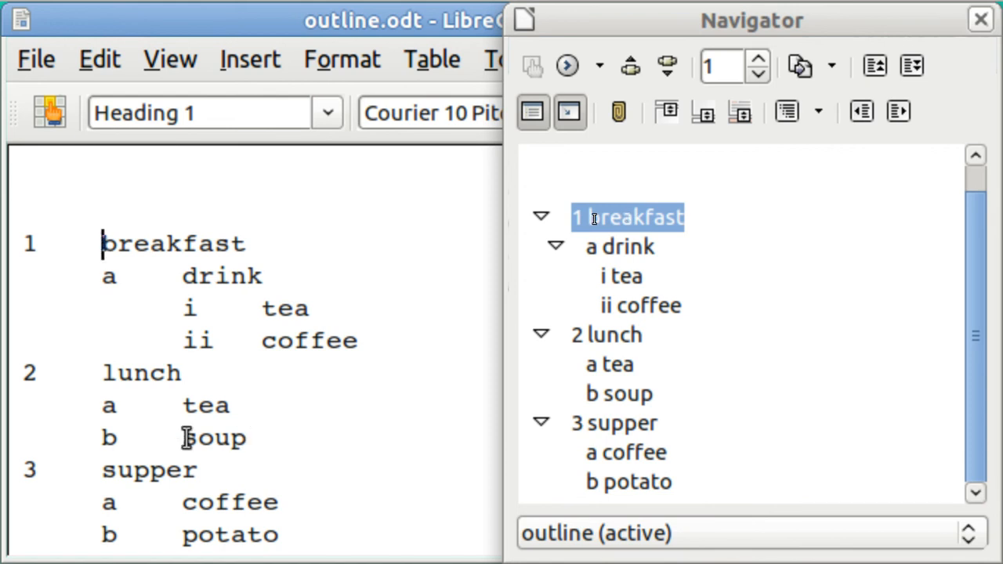
Step: Move the "soup" heading down into the "supper" chapter and back up beneath "lunch"
left_click(112, 437)
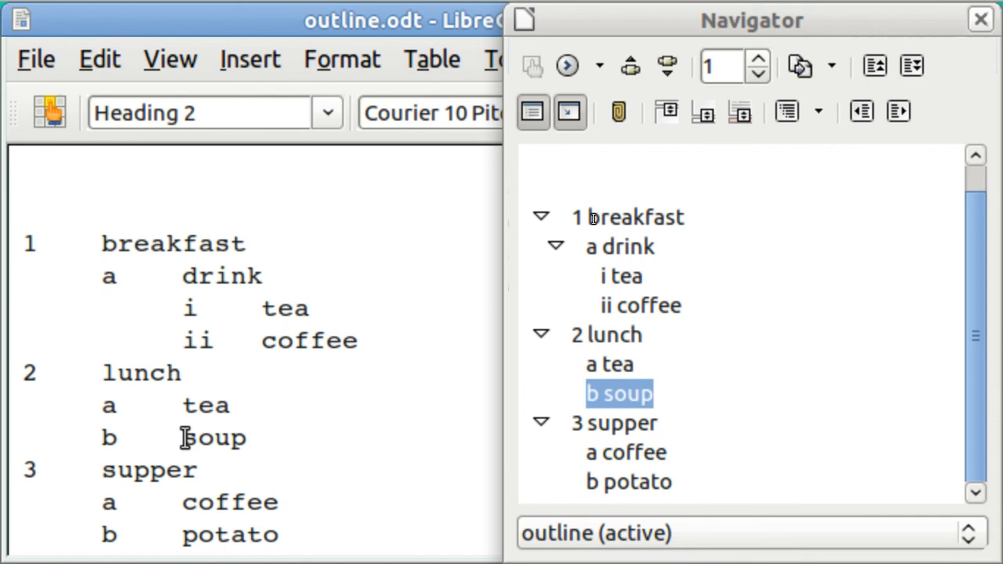
left_click(619, 394)
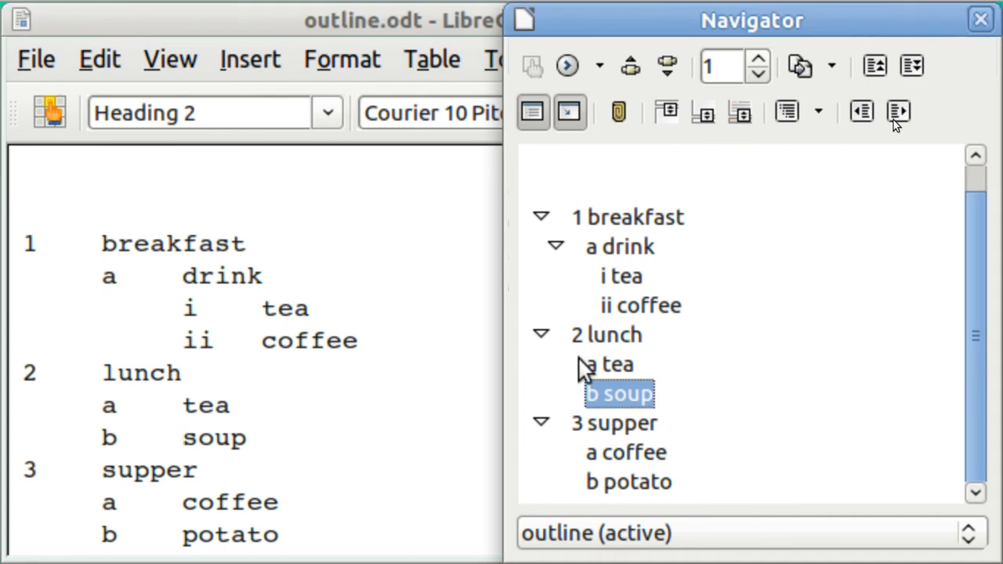
left_click(912, 67)
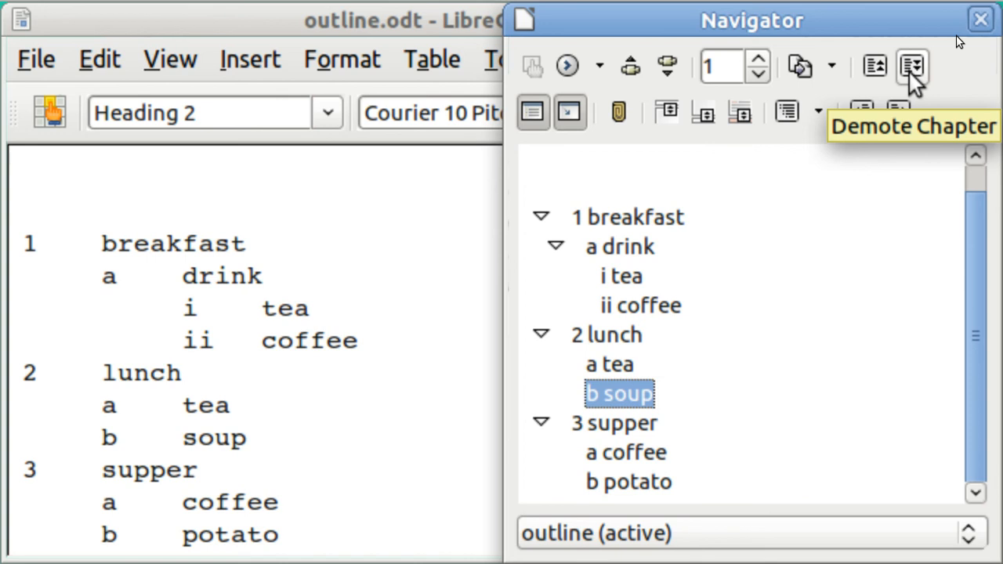
left_click(913, 67)
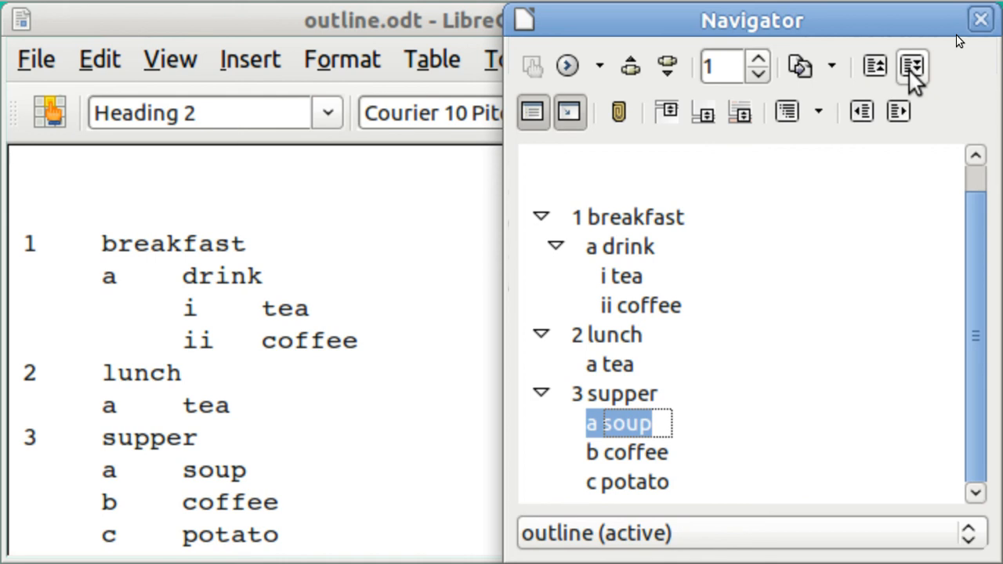
left_click(876, 66)
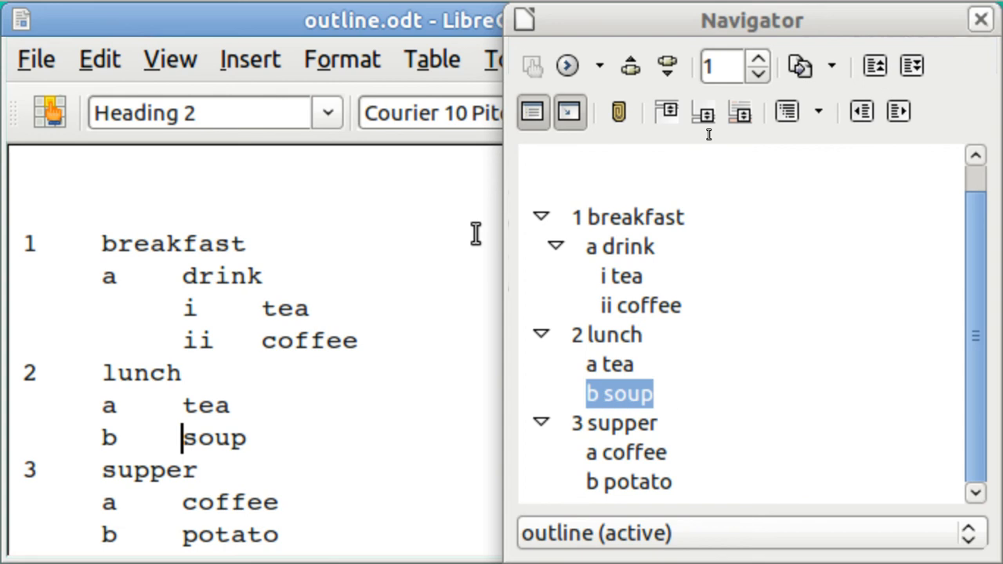
Step: Promote the "drink" heading under "breakfast" by one outline level together with its "tea" and "coffee" subheadings
left_click(312, 340)
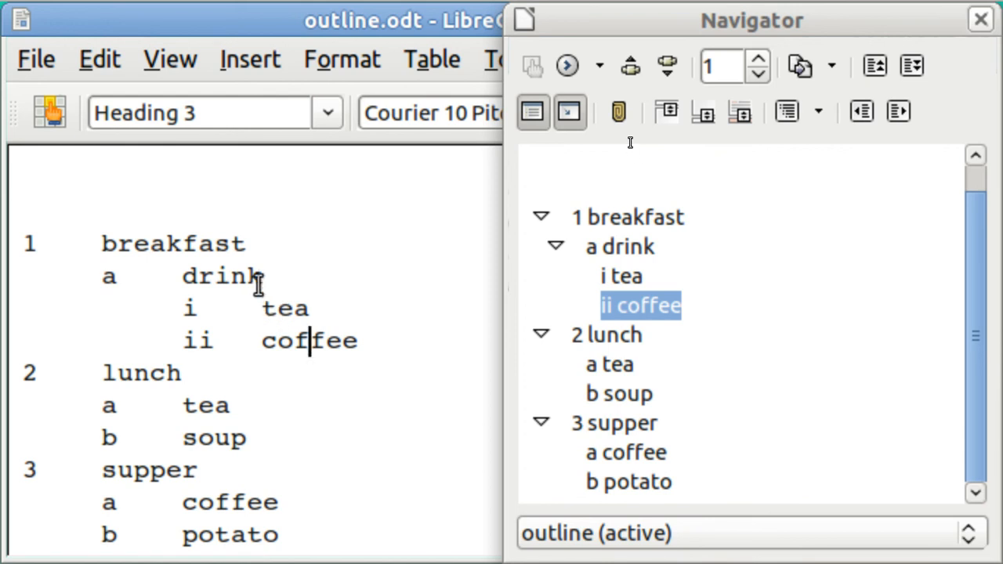
left_click(201, 280)
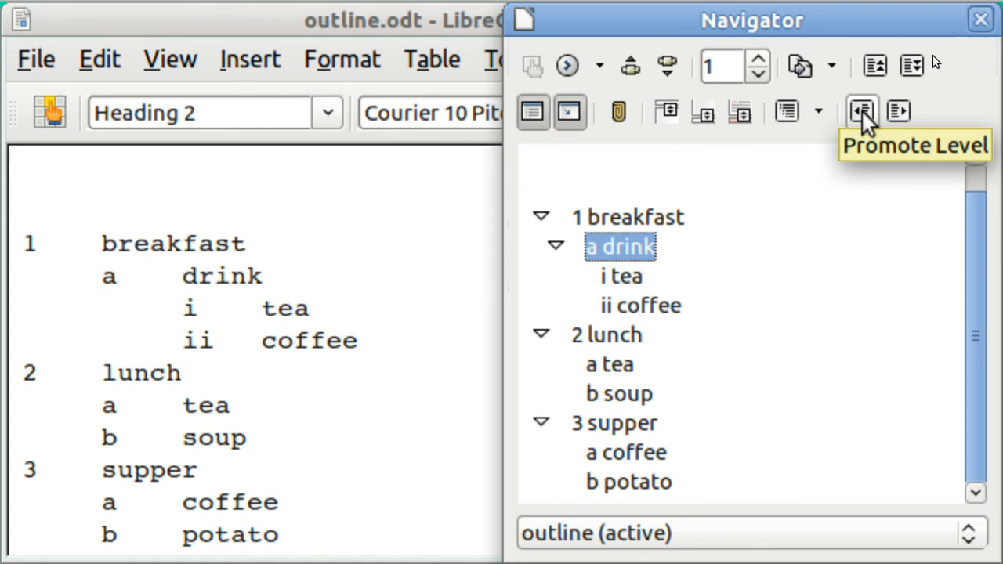
left_click(862, 112)
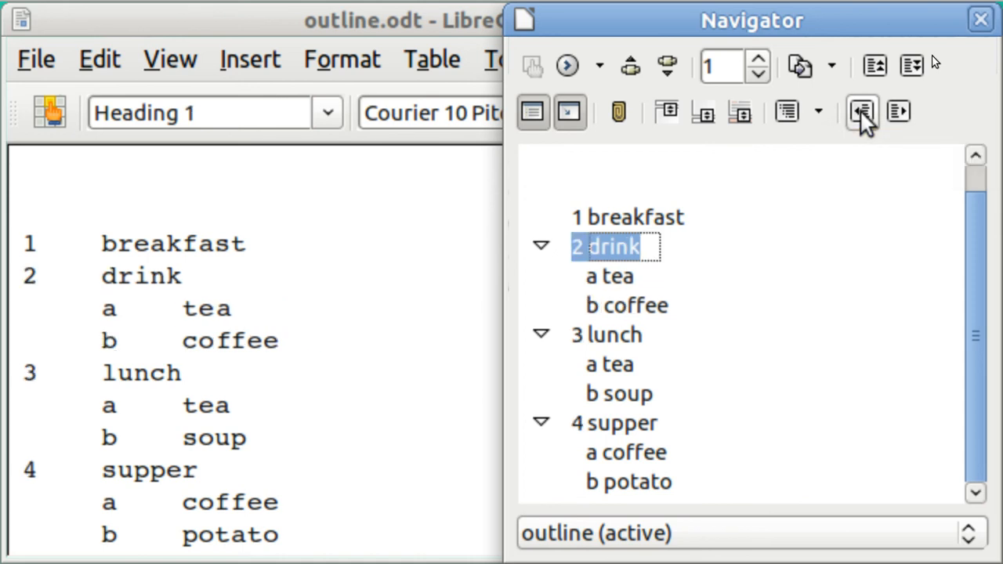
Step: Delete the "drink" heading line so that "tea" and "coffee" sit directly beneath "breakfast"
left_click(204, 276)
key("BackSpace")
key("BackSpace")
key("BackSpace")
key("BackSpace")
key("BackSpace")
key("BackSpace")
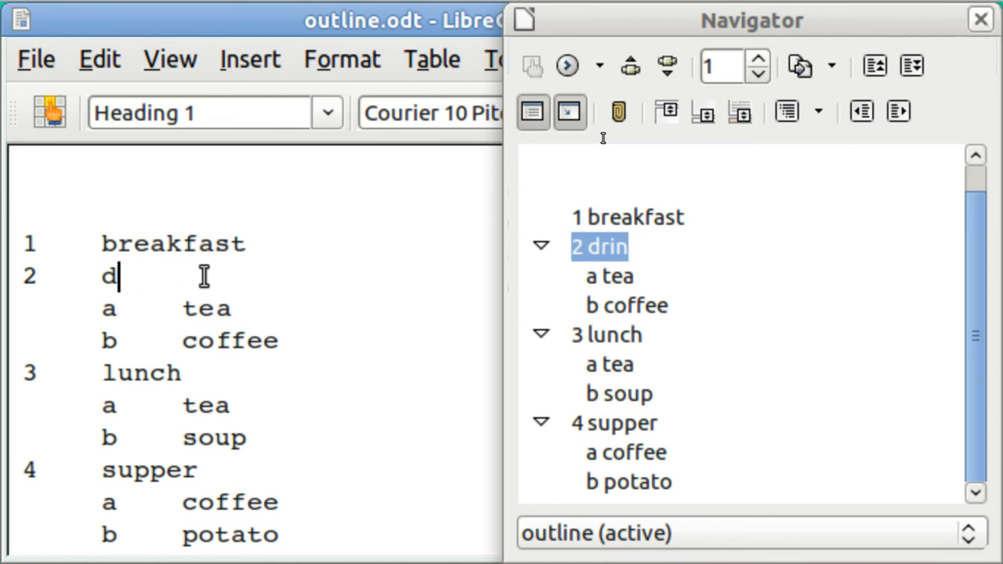
key("BackSpace")
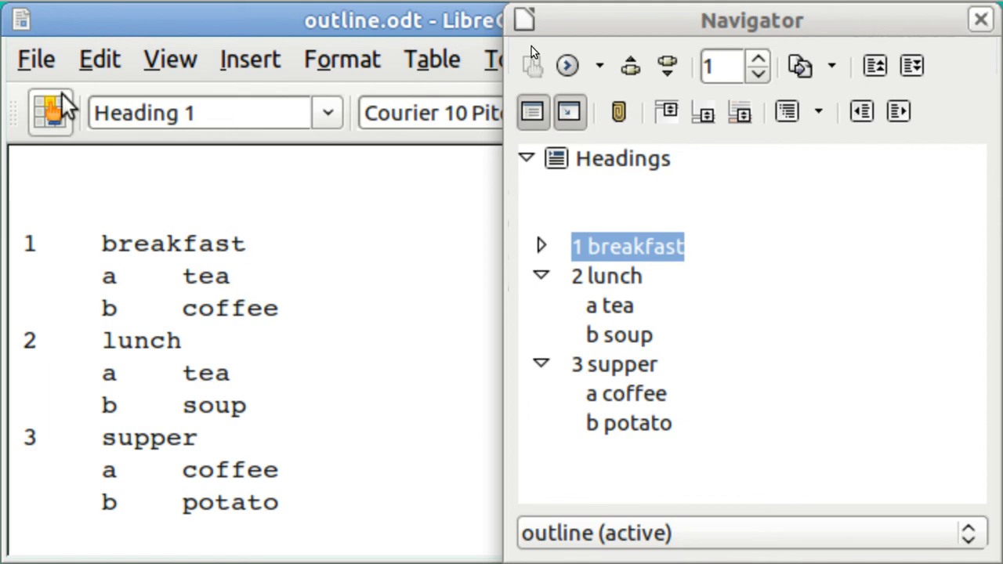
Step: Assign the 3colorHeadings.ott template to the current document and delete the blank heading lines above "breakfast"
left_click(46, 62)
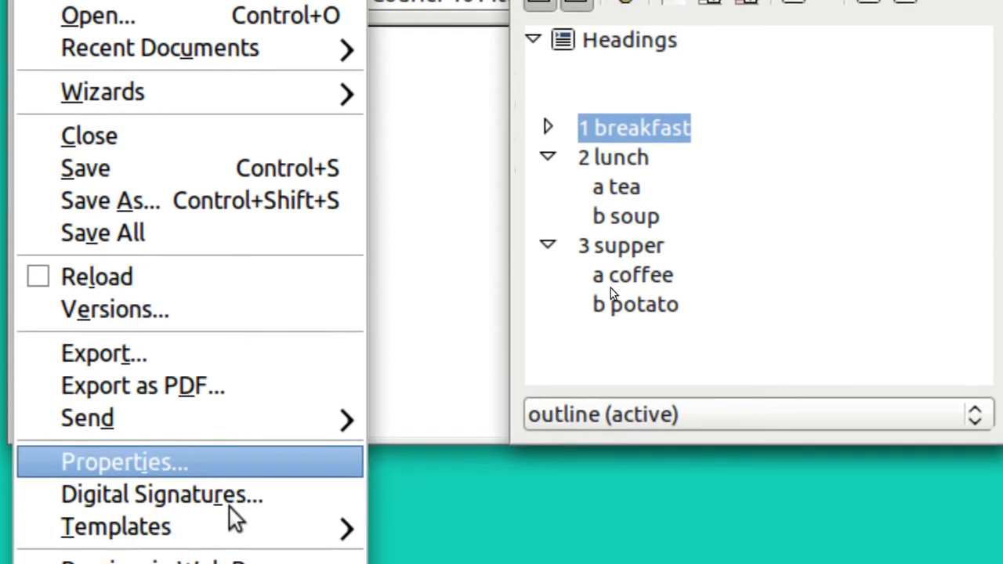
mouse_move(234, 528)
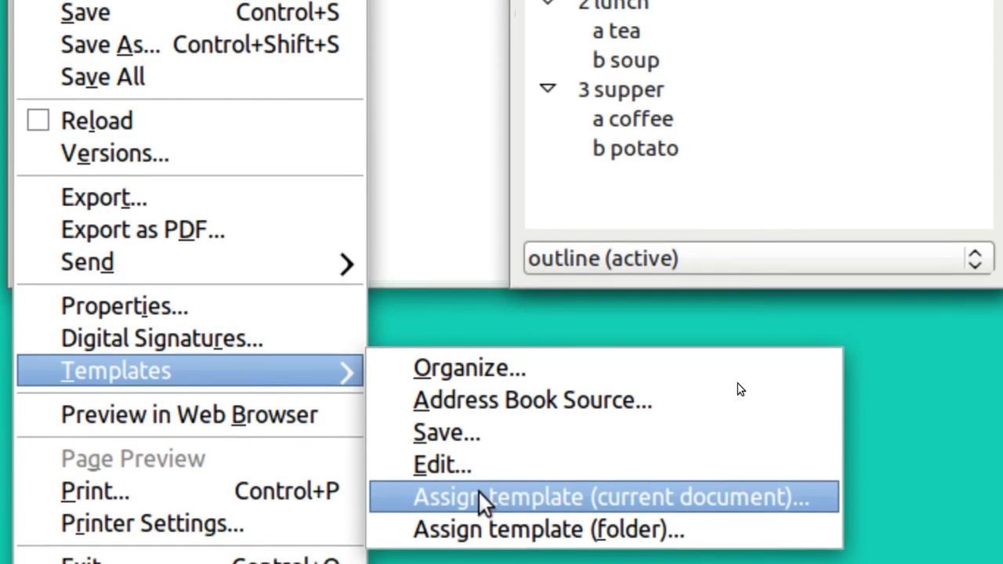
left_click(483, 499)
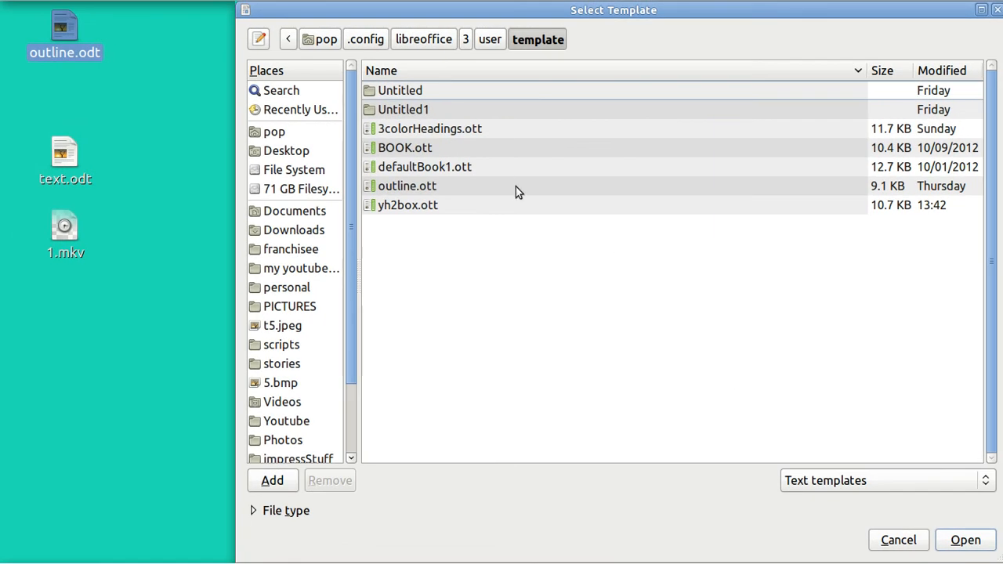
left_click(449, 130)
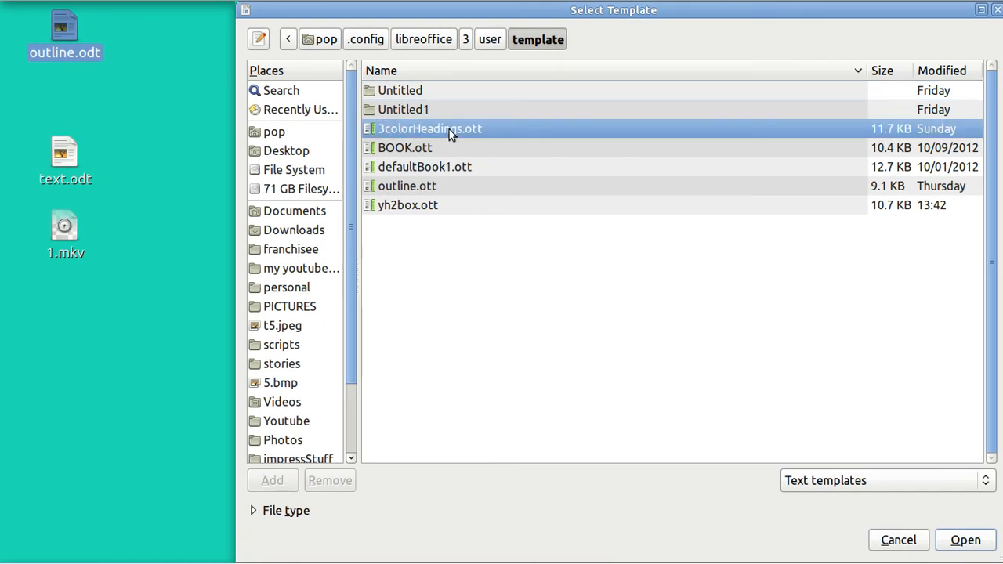
left_click(958, 541)
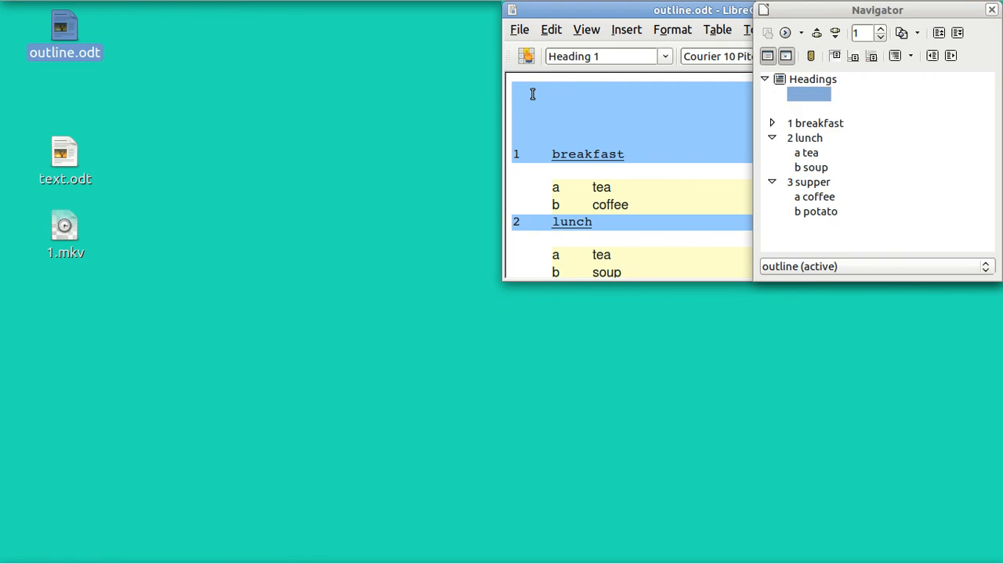
key("Delete")
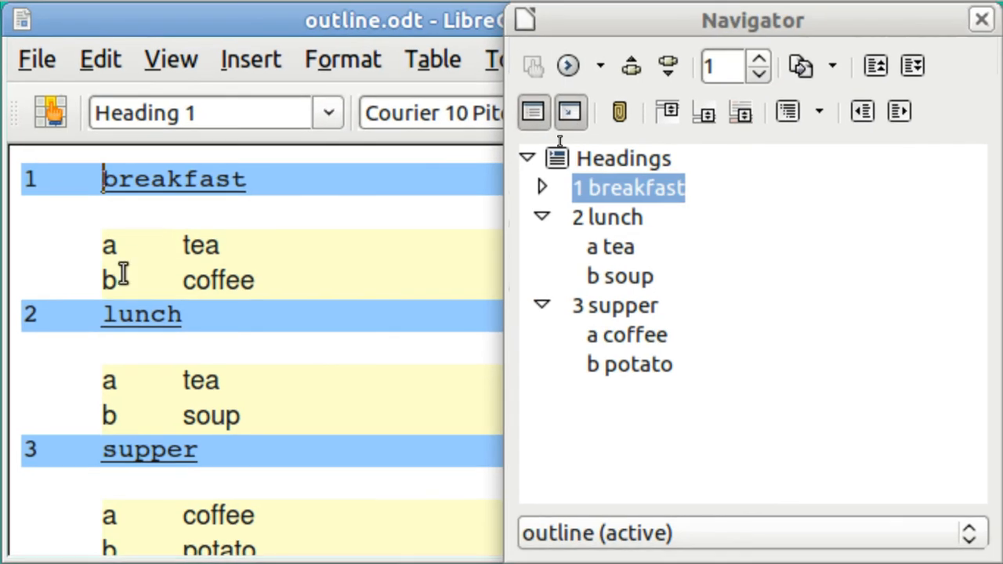
Step: Go through the restyled outline line by line from "breakfast" to "potato" and examine the heading formatting
key("Down")
key("Down")
key("Down")
key("Down")
key("Down")
key("Down")
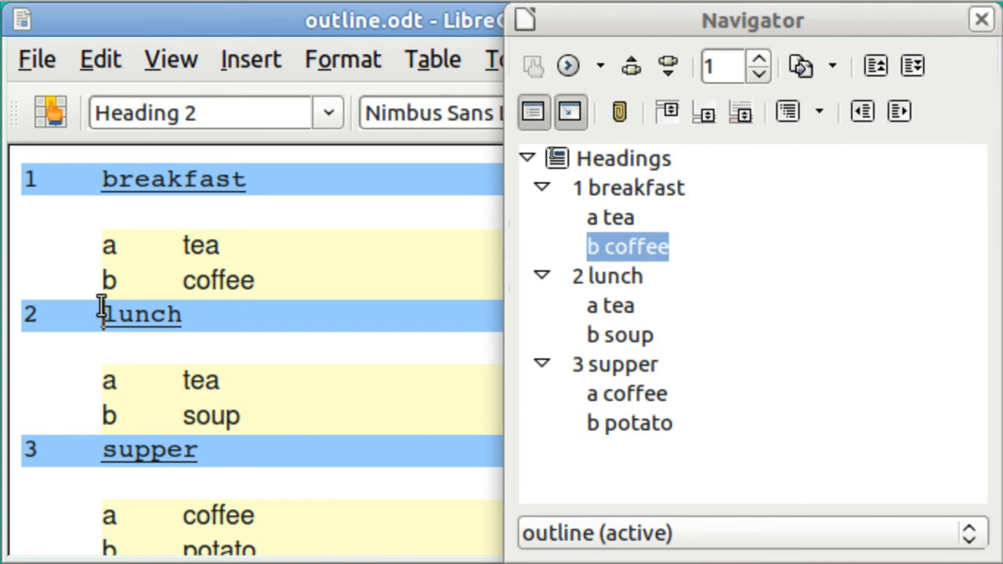
key("Down")
key("Down")
key("Down")
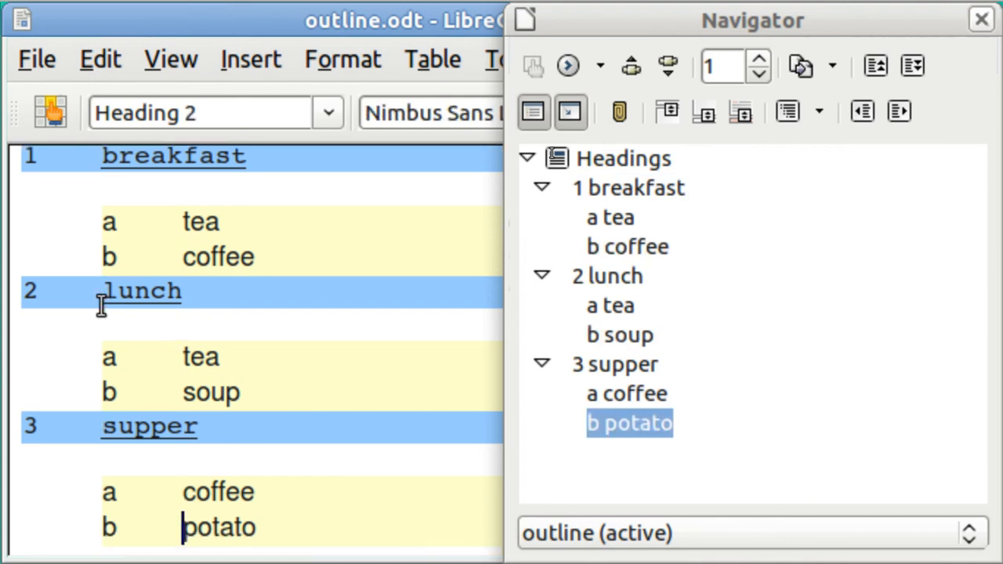